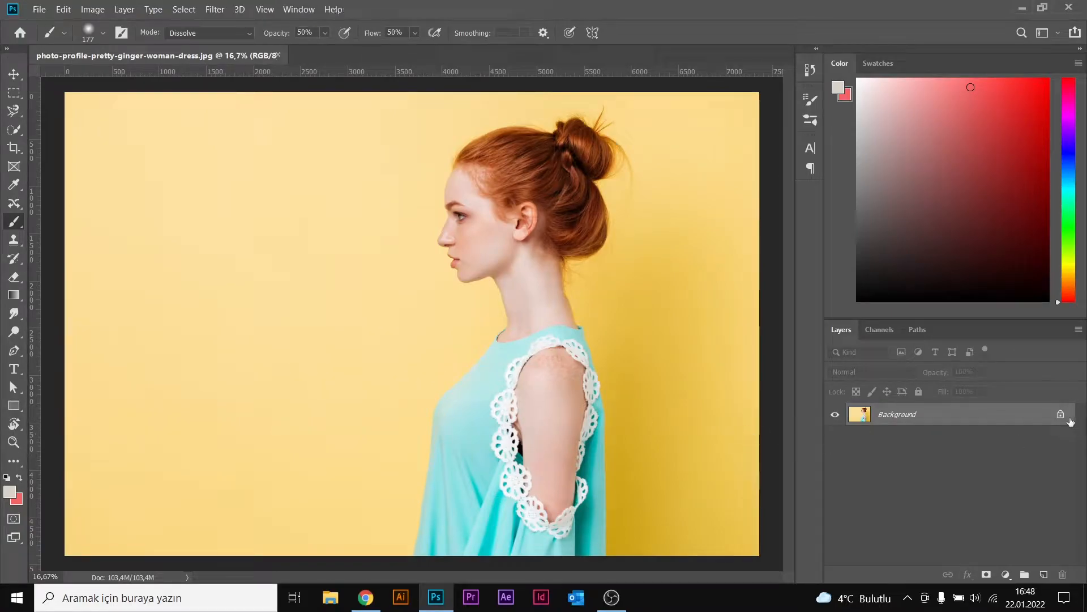
# Unlock the Background layer and select the whole woman with the Quick Selection tool at brush size 132.
pyautogui.click(1067, 417)
pyautogui.click(14, 73)
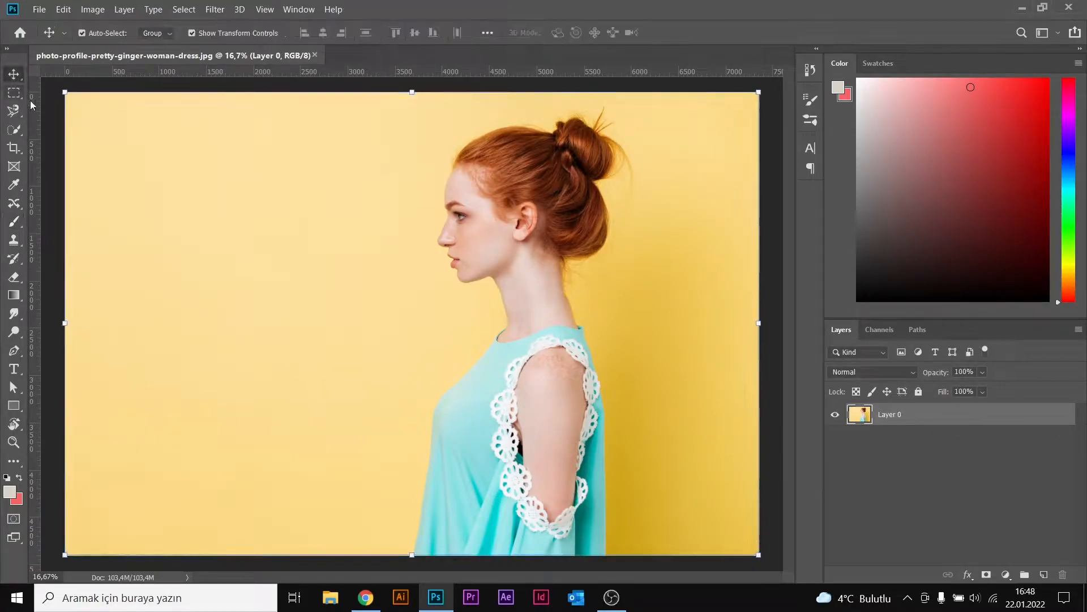
pyautogui.click(14, 129)
pyautogui.click(63, 130)
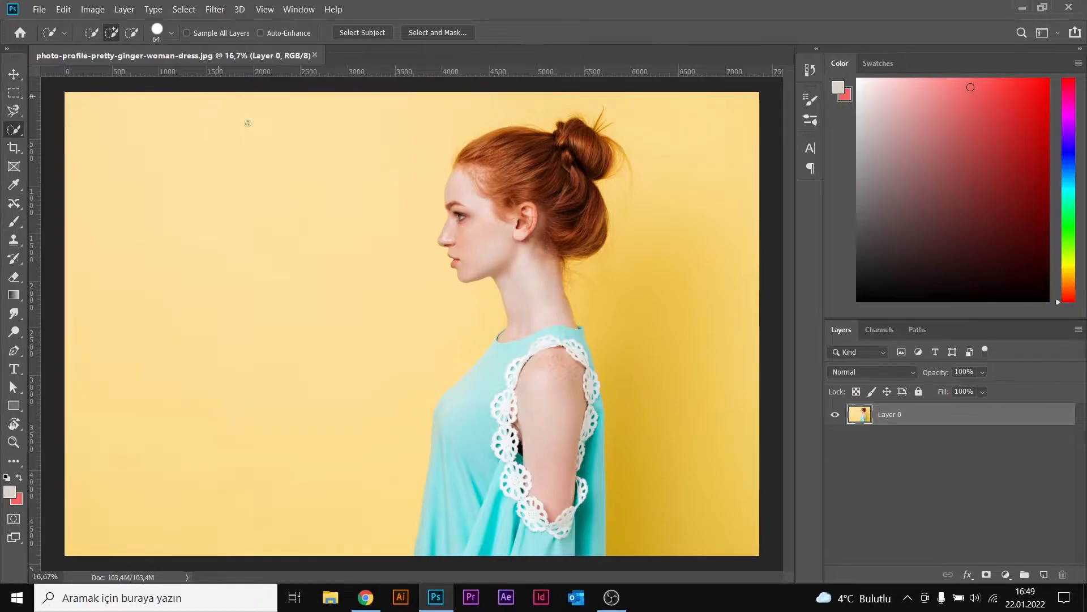
pyautogui.rightClick(270, 148)
pyautogui.click(171, 33)
pyautogui.click(173, 73)
pyautogui.click(513, 166)
pyautogui.moveTo(482, 164)
pyautogui.mouseDown()
pyautogui.moveTo(471, 142)
pyautogui.moveTo(527, 134)
pyautogui.moveTo(559, 143)
pyautogui.moveTo(577, 173)
pyautogui.moveTo(581, 136)
pyautogui.moveTo(601, 173)
pyautogui.moveTo(595, 212)
pyautogui.moveTo(513, 232)
pyautogui.moveTo(499, 275)
pyautogui.moveTo(542, 357)
pyautogui.moveTo(535, 375)
pyautogui.moveTo(463, 415)
pyautogui.moveTo(477, 441)
pyautogui.moveTo(481, 390)
pyautogui.mouseUp()
pyautogui.moveTo(494, 262)
pyautogui.mouseDown()
pyautogui.moveTo(555, 495)
pyautogui.moveTo(574, 513)
pyautogui.moveTo(596, 493)
pyautogui.moveTo(544, 531)
pyautogui.mouseUp()
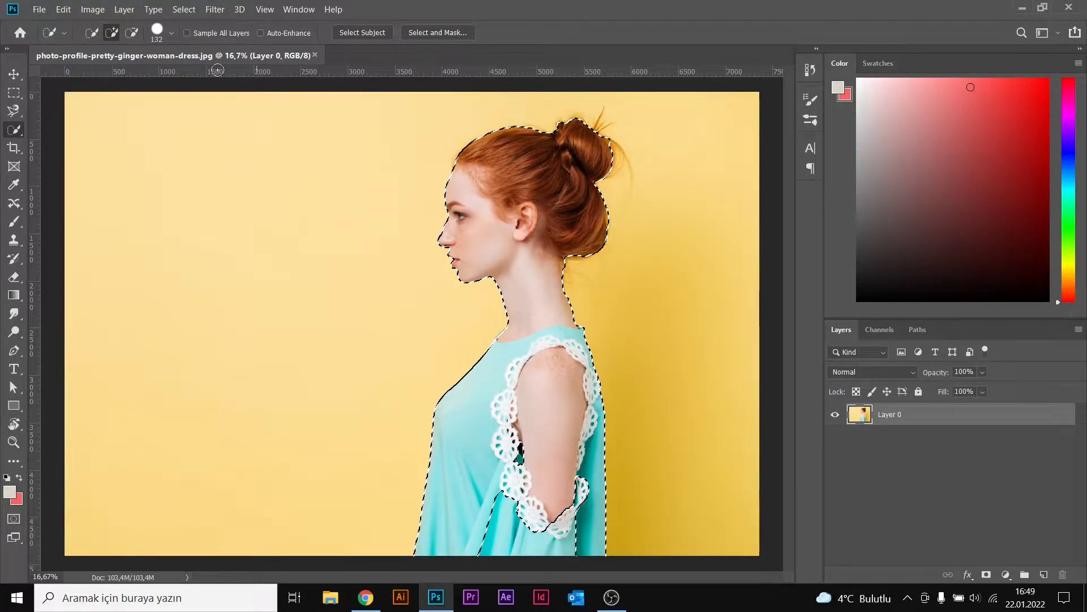
# Open the woman's selection in Select and Mask with High Quality Preview enabled and the transparency at 100%.
pyautogui.click(183, 9)
pyautogui.click(306, 184)
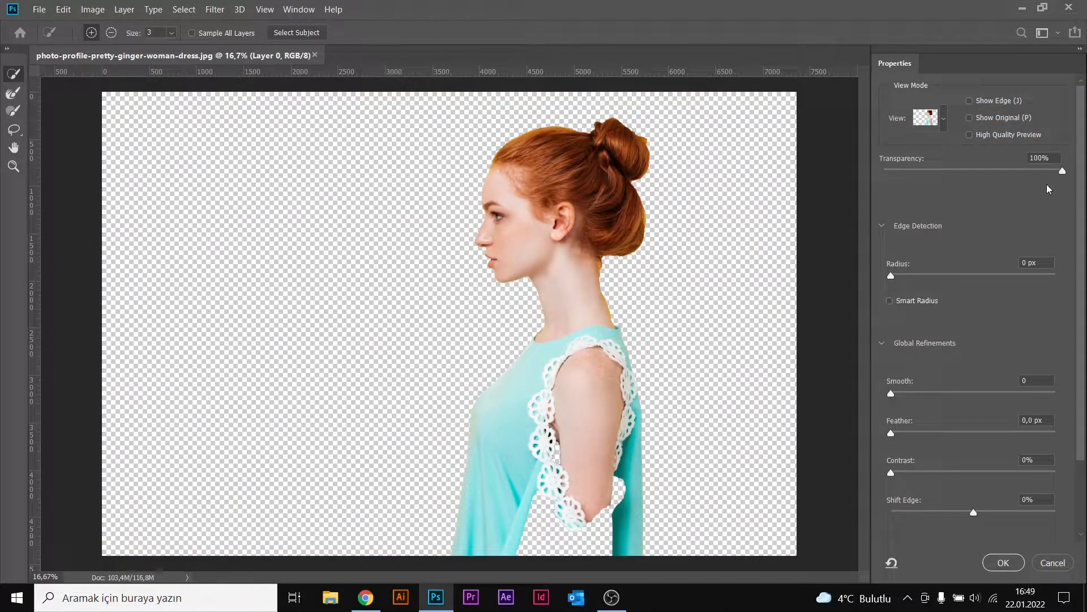
pyautogui.moveTo(1065, 177); pyautogui.dragTo(1082, 163)
pyautogui.click(15, 167)
pyautogui.click(675, 302)
pyautogui.click(580, 308)
pyautogui.click(572, 303)
pyautogui.click(568, 311)
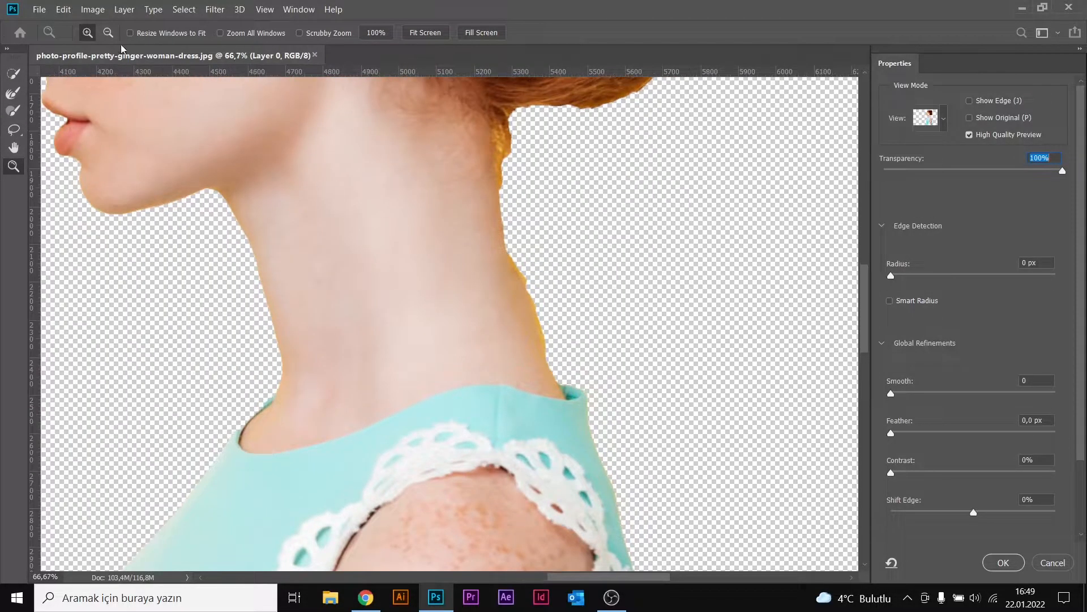
# Subtract the yellow fringe along the back of the neck from the selection with a size 32 brush.
pyautogui.press('w')
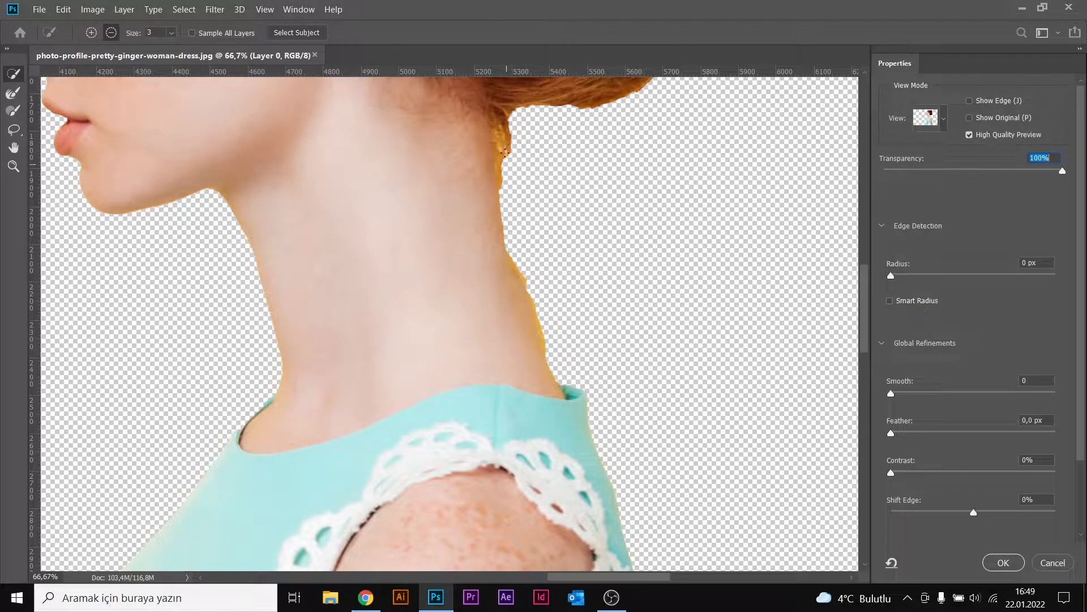
pyautogui.click(174, 34)
pyautogui.click(191, 50)
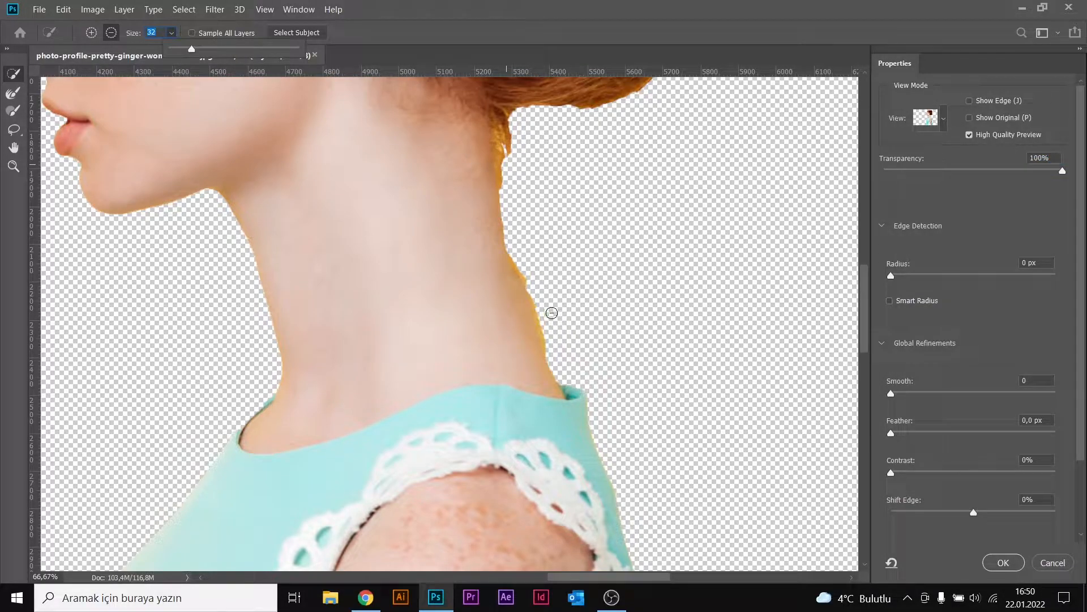
pyautogui.click(528, 279)
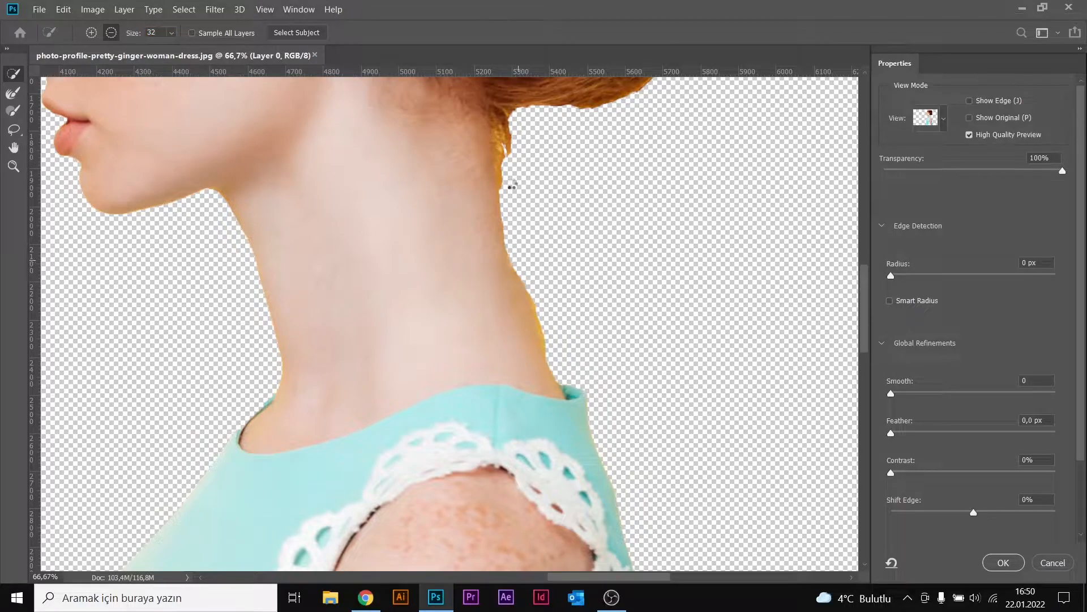
pyautogui.moveTo(503, 172)
pyautogui.mouseDown()
pyautogui.moveTo(501, 131)
pyautogui.moveTo(502, 189)
pyautogui.mouseUp()
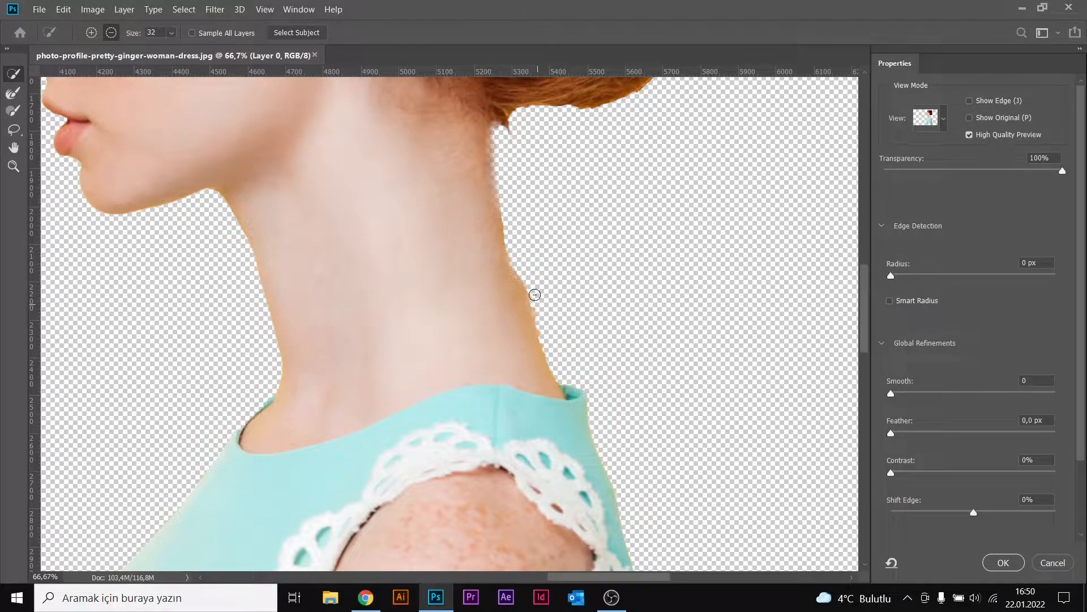
pyautogui.moveTo(543, 344); pyautogui.dragTo(543, 313)
pyautogui.moveTo(511, 243); pyautogui.dragTo(509, 229)
# Set the subtracting brush to size 96, trim the remaining edge behind the neck and apply the refined selection.
pyautogui.click(169, 34)
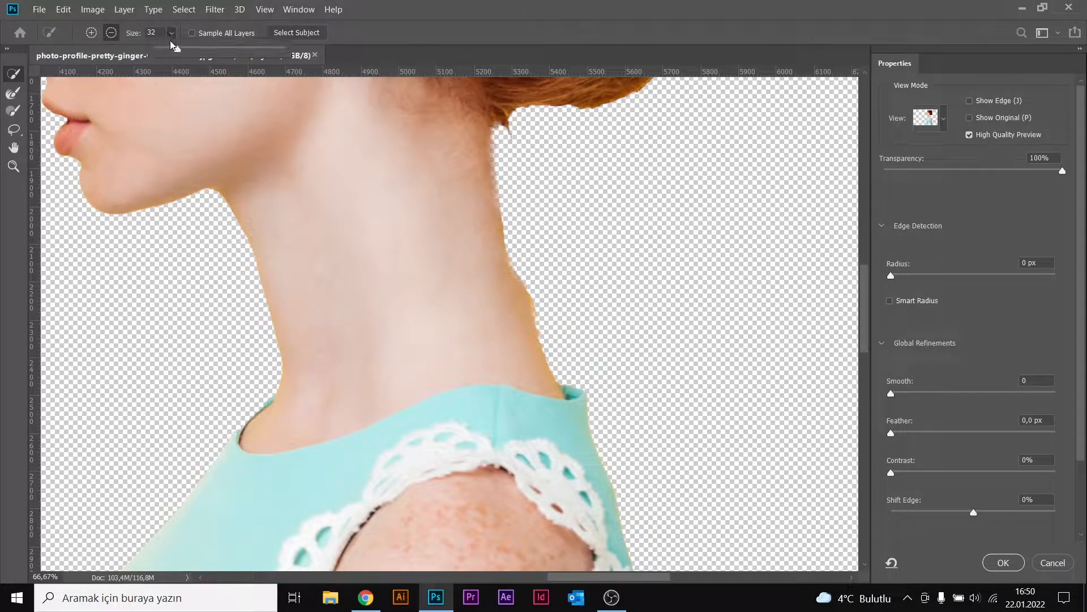
pyautogui.moveTo(185, 52); pyautogui.dragTo(191, 51)
pyautogui.click(217, 51)
pyautogui.click(545, 293)
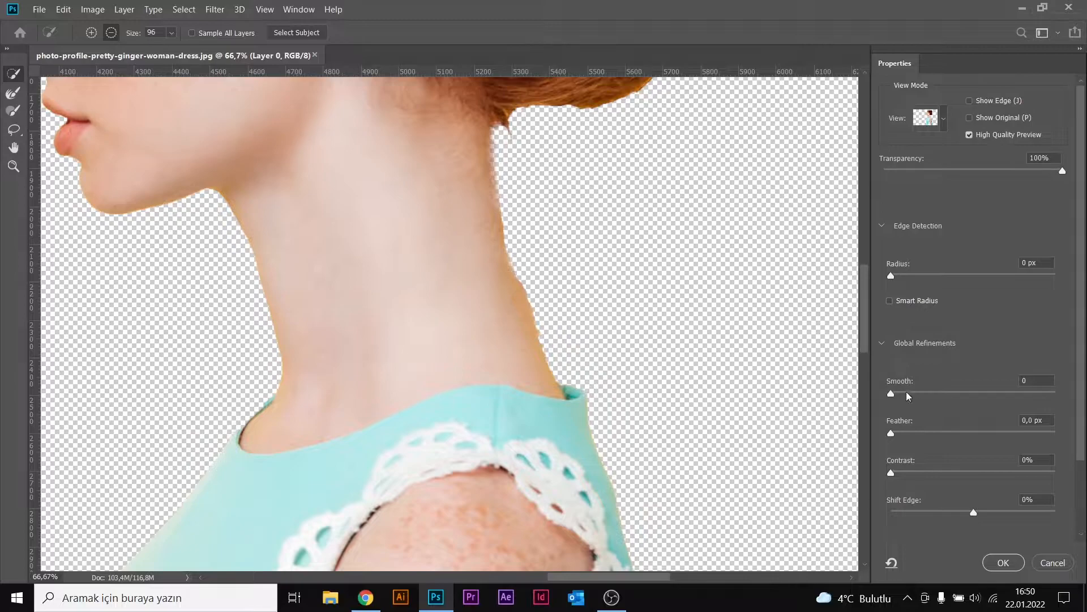
pyautogui.click(992, 561)
# Add a layer mask to Layer 0 from the selection so only the woman is kept.
pyautogui.scroll(-5, 683, 392)
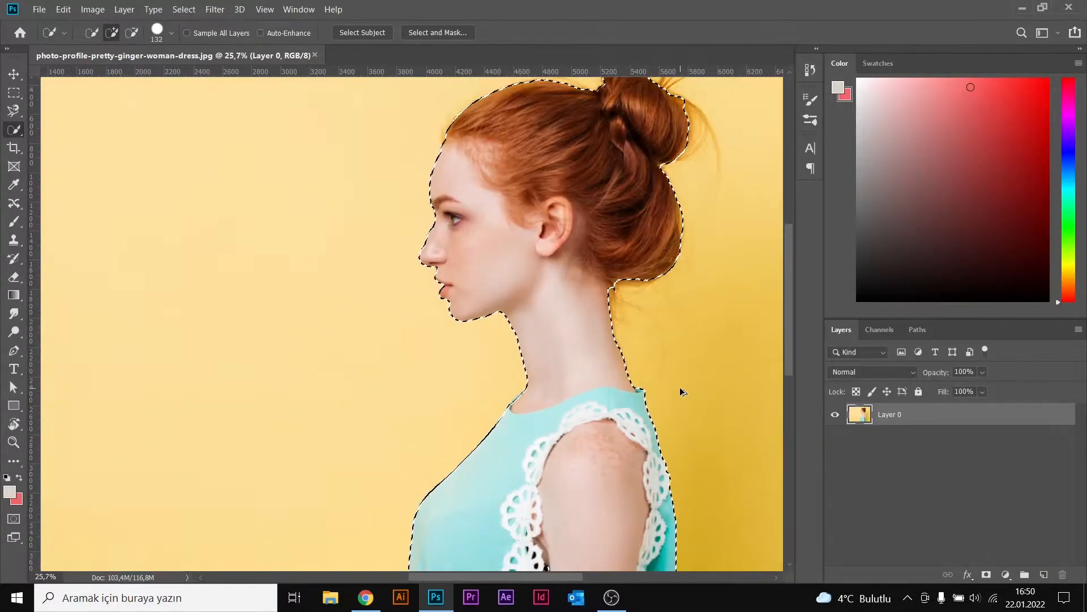
pyautogui.click(918, 496)
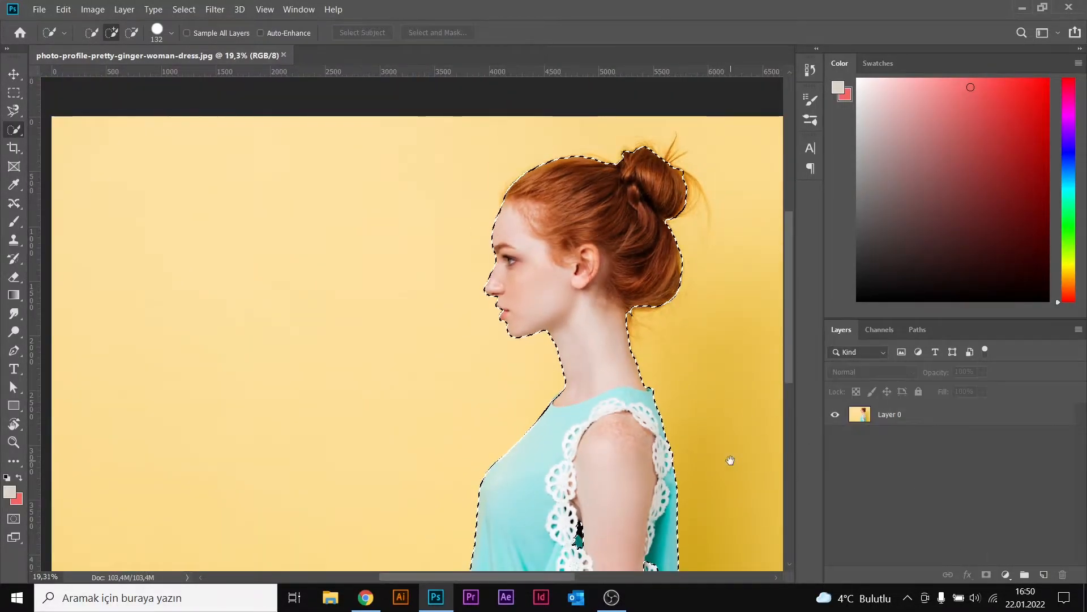
pyautogui.press('v')
pyautogui.moveTo(542, 422)
pyautogui.mouseDown()
pyautogui.moveTo(428, 325)
pyautogui.moveTo(448, 338)
pyautogui.mouseUp()
pyautogui.click(934, 414)
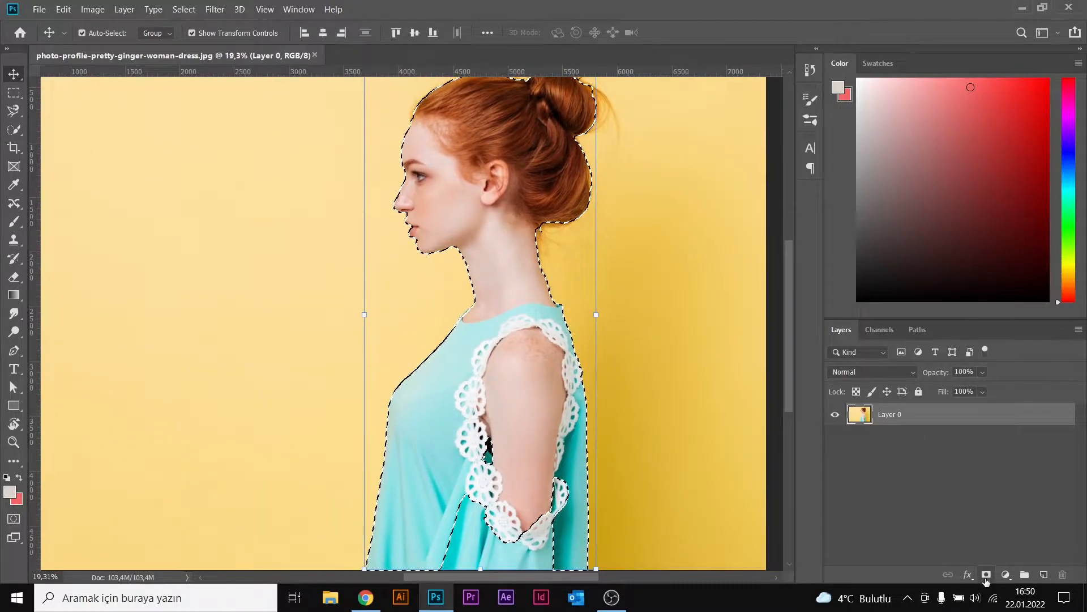
pyautogui.click(985, 576)
pyautogui.click(955, 485)
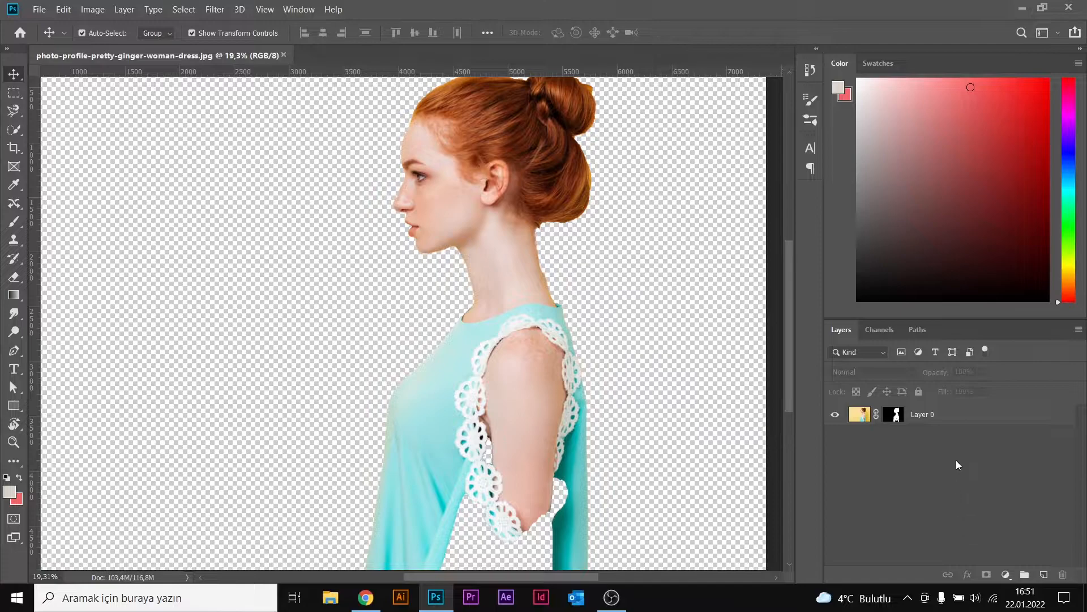
# Add a Solid Color fill layer in #dbd3c8 and place it below the woman's layer.
pyautogui.click(948, 422)
pyautogui.click(968, 576)
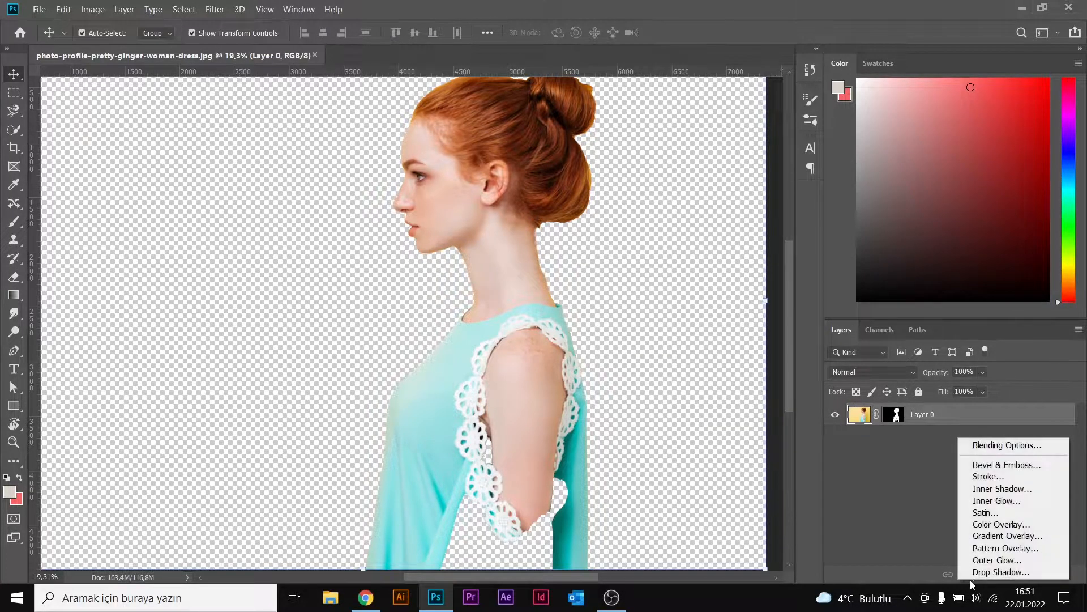
pyautogui.click(957, 553)
pyautogui.click(1005, 576)
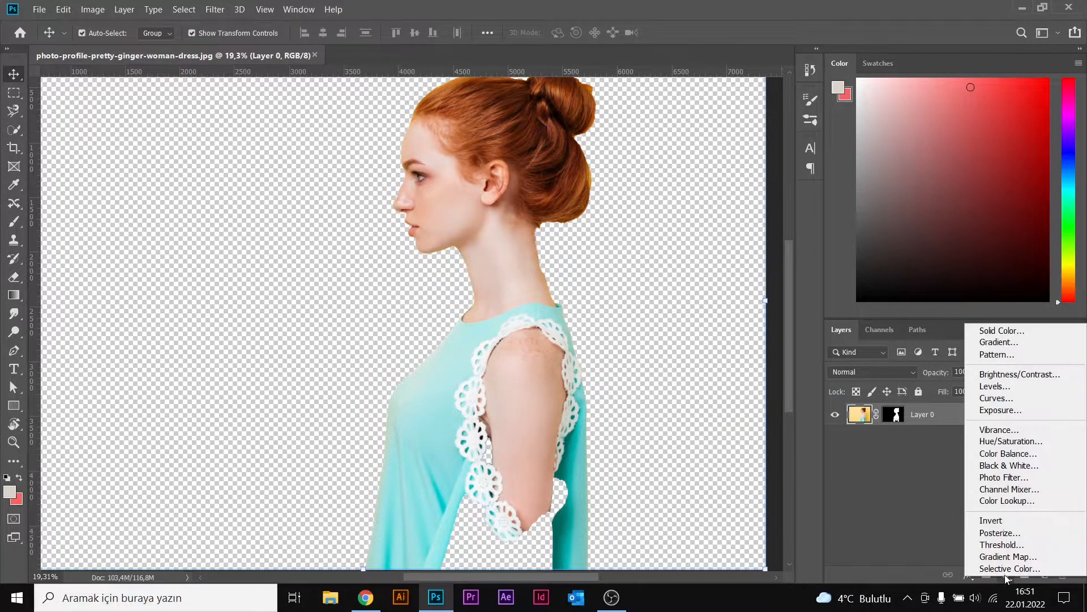
pyautogui.click(1020, 331)
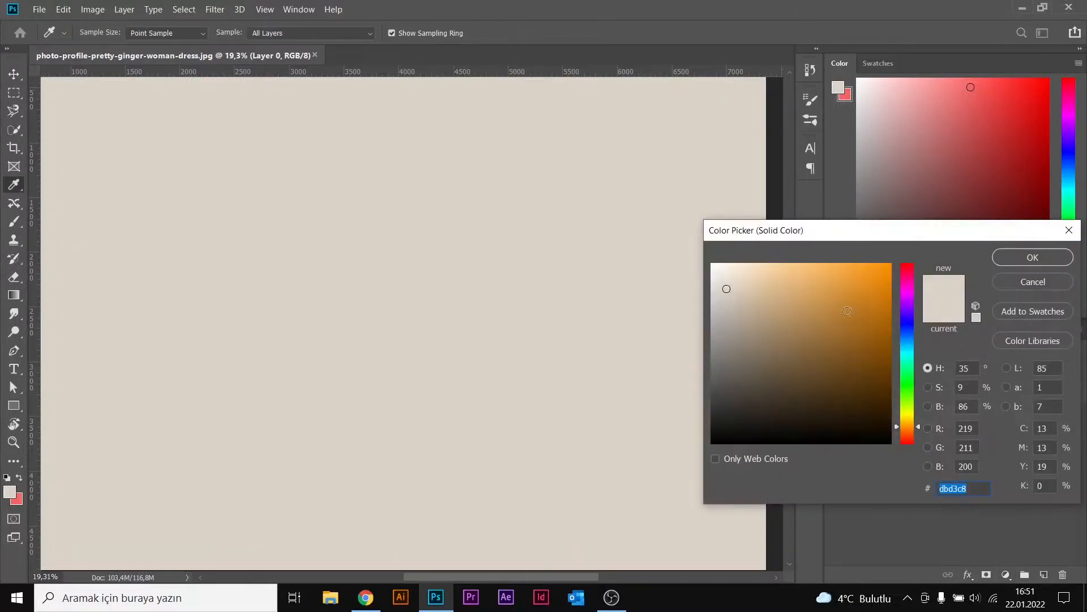
pyautogui.click(999, 261)
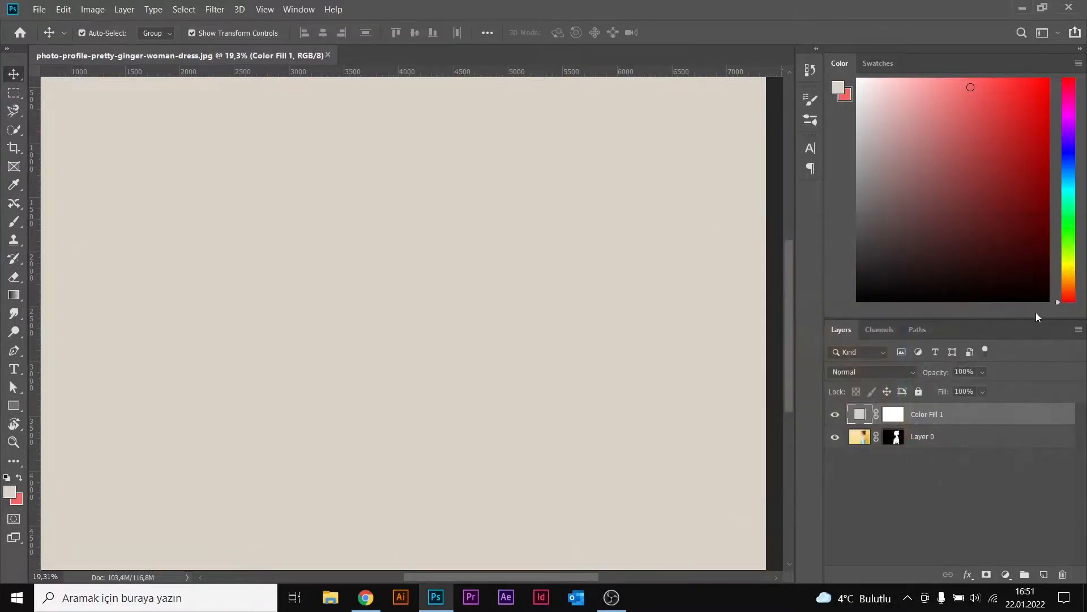
pyautogui.moveTo(927, 414); pyautogui.dragTo(924, 452)
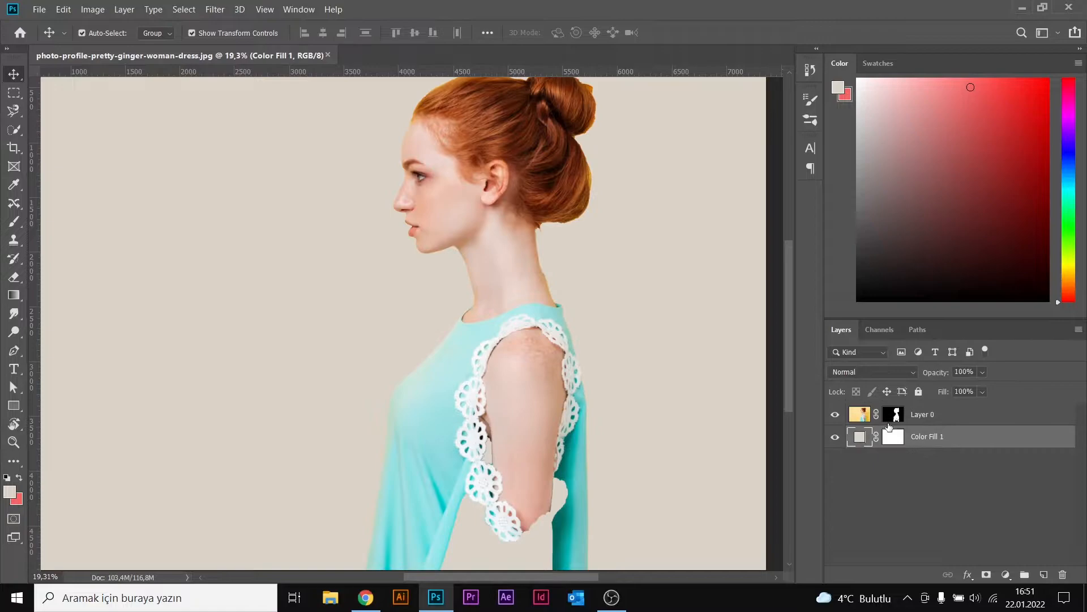
pyautogui.click(893, 419)
pyautogui.scroll(-4, 690, 371)
pyautogui.scroll(2, 618, 388)
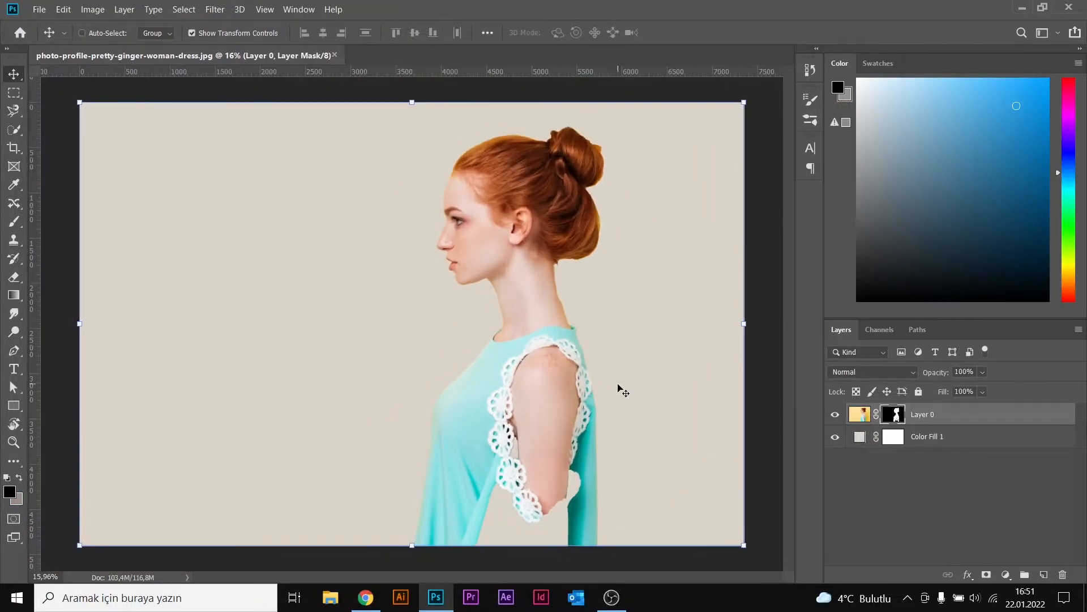
# Place the beautiful-water-birds-mangroves-sundarban-national-park image into the document and scale it to cover the whole canvas.
pyautogui.click(1022, 8)
pyautogui.moveTo(238, 299); pyautogui.dragTo(370, 392)
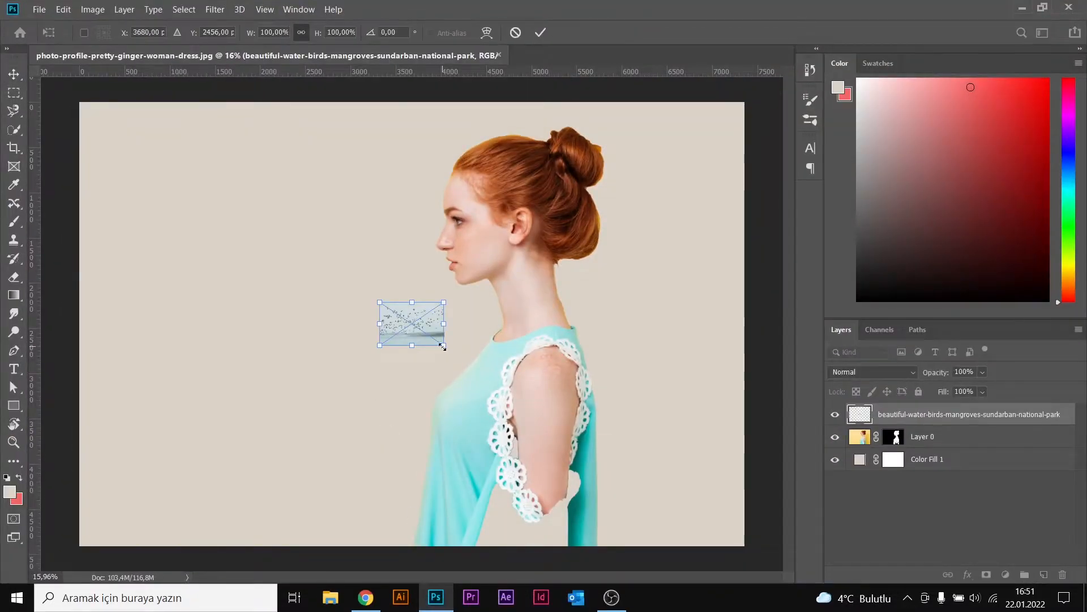
pyautogui.moveTo(442, 347); pyautogui.dragTo(900, 594)
pyautogui.moveTo(646, 472); pyautogui.dragTo(389, 249)
pyautogui.scroll(4, 563, 289)
pyautogui.scroll(-5, 573, 301)
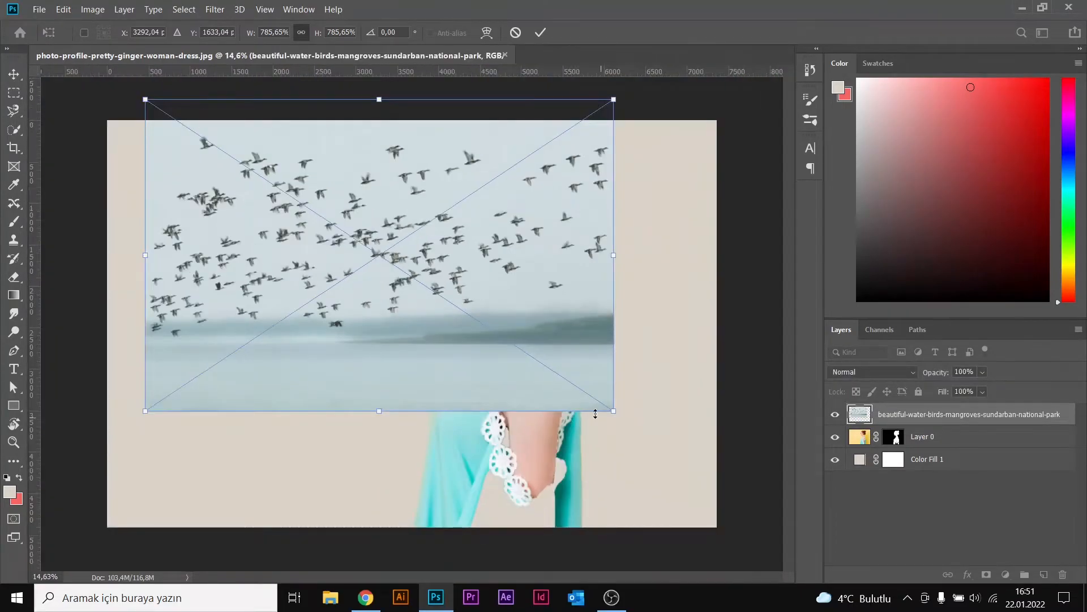
pyautogui.moveTo(613, 412); pyautogui.dragTo(796, 533)
pyautogui.moveTo(582, 491); pyautogui.dragTo(547, 512)
pyautogui.press('Return')
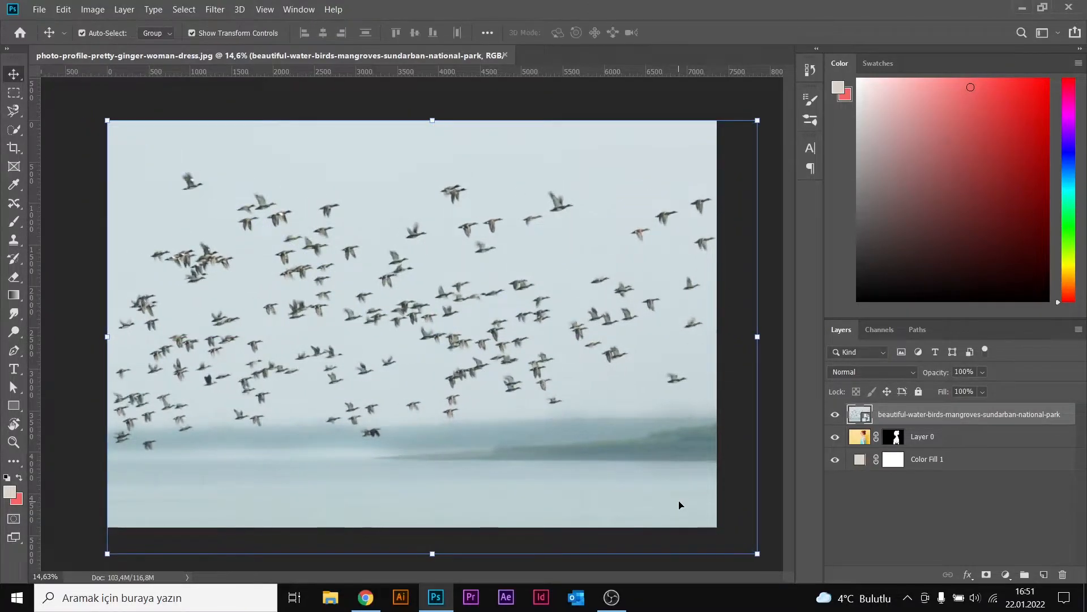
# Clip the birds layer to the masked woman layer with a clipping mask.
pyautogui.click(980, 517)
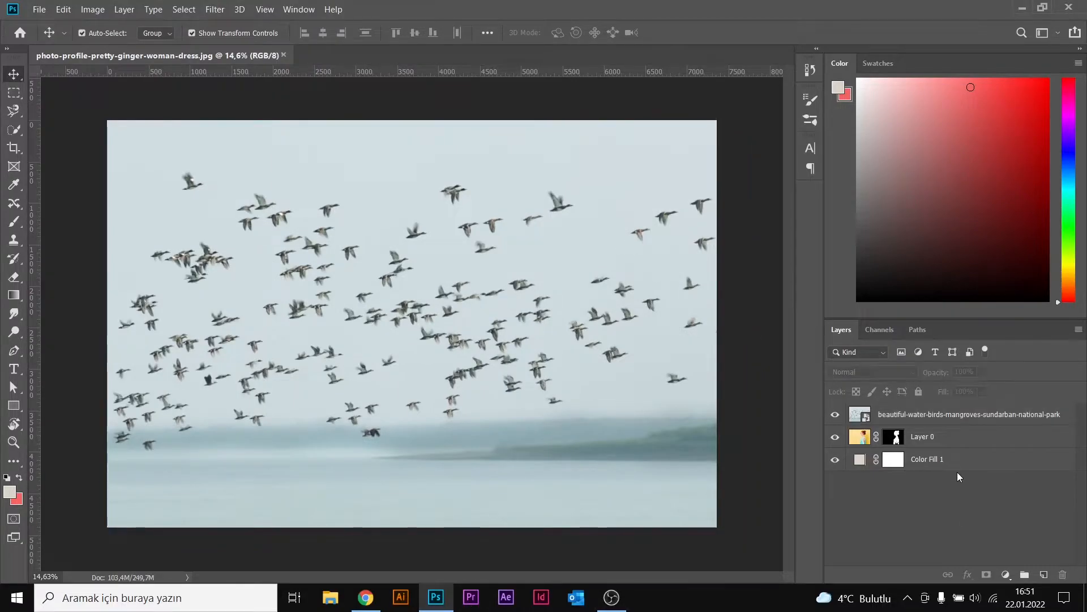
pyautogui.click(925, 418)
pyautogui.rightClick(923, 413)
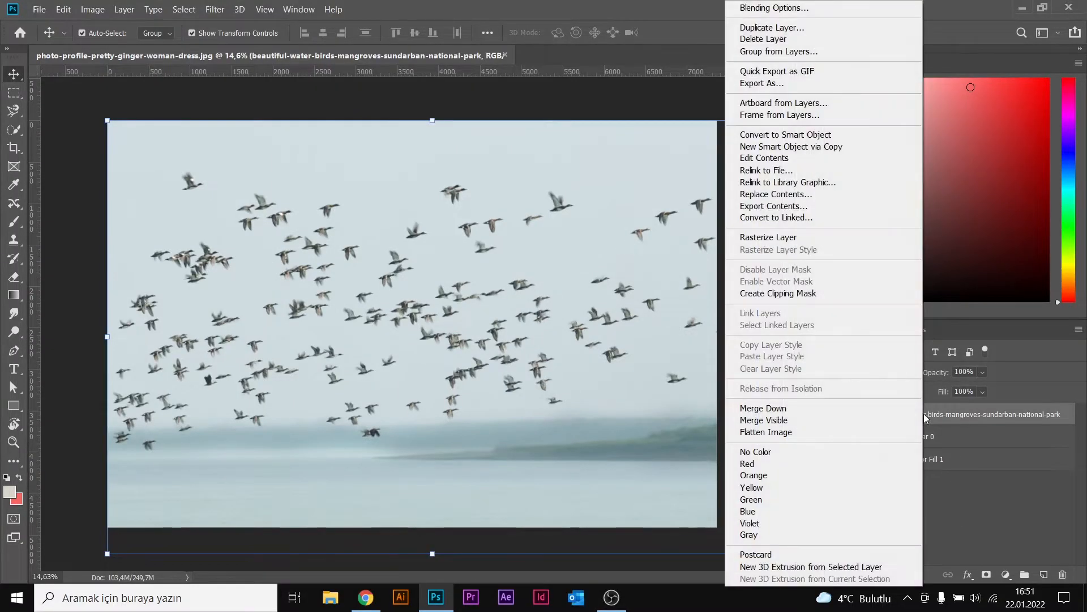
pyautogui.click(821, 293)
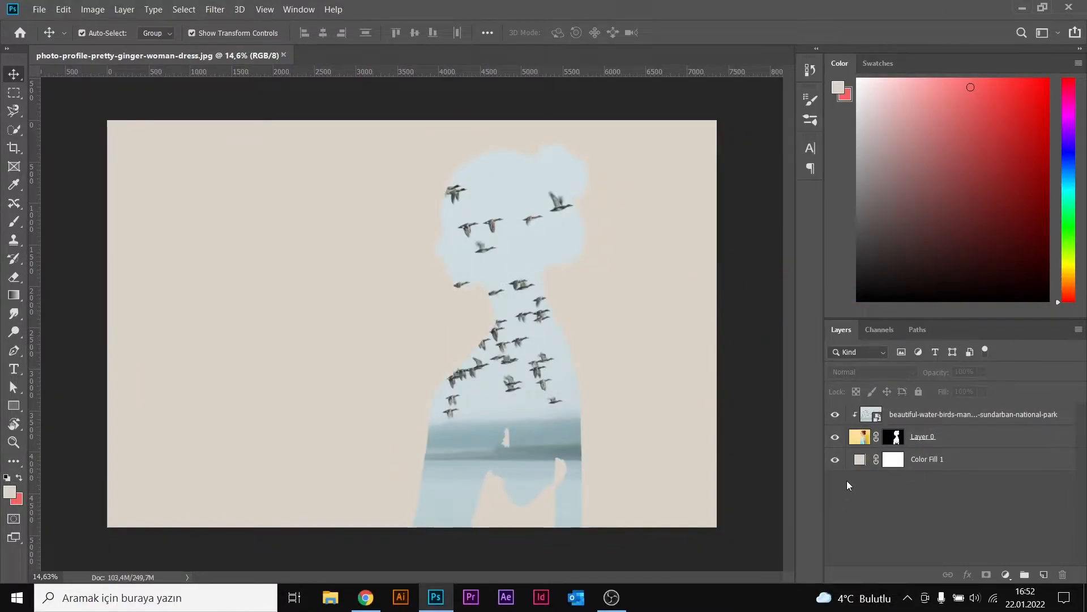
# Hide the birds layer and add the missing sleeve areas to Layer 0's mask in Select and Mask at 59% transparency.
pyautogui.click(834, 438)
pyautogui.click(834, 437)
pyautogui.click(849, 437)
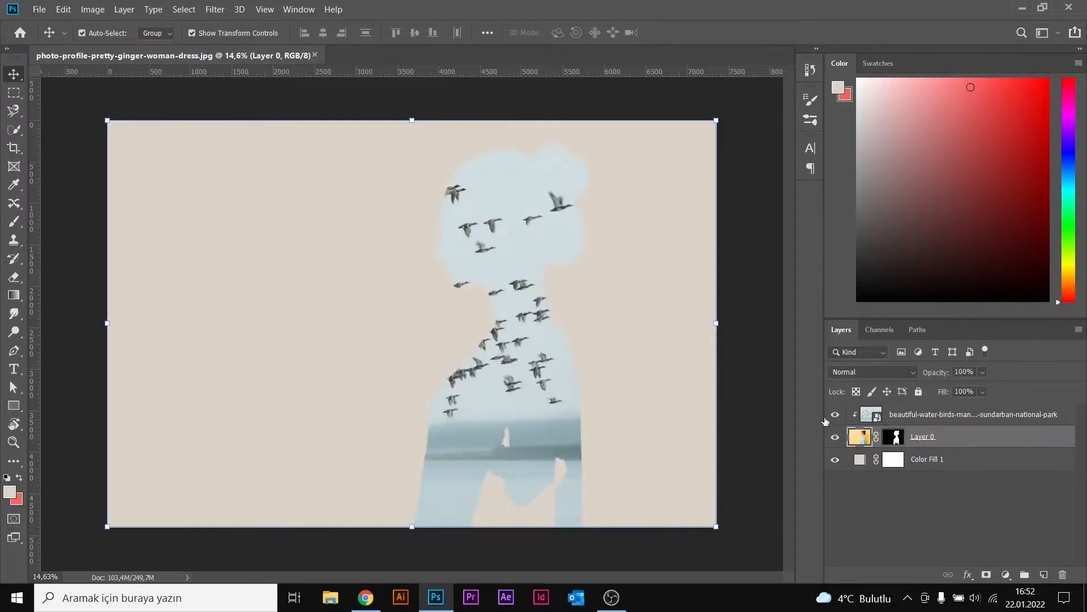
pyautogui.click(834, 415)
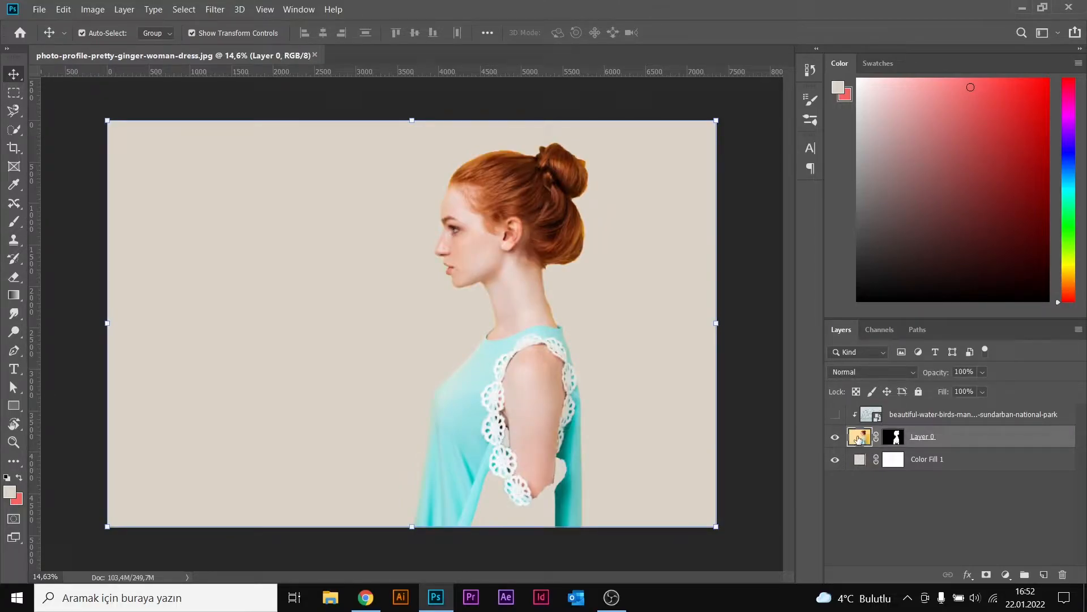
pyautogui.click(184, 9)
pyautogui.click(210, 186)
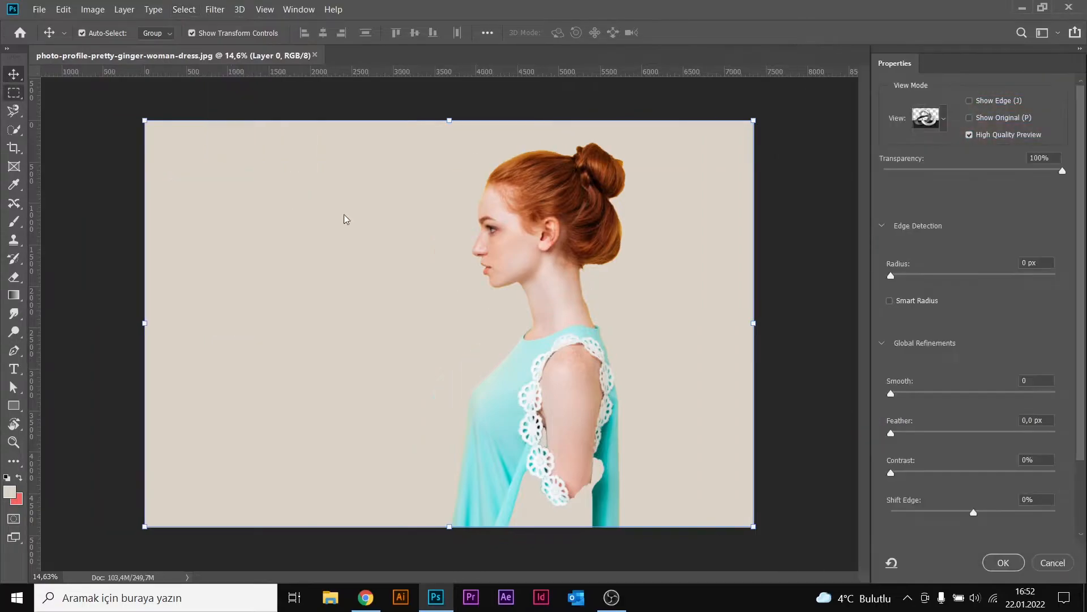
pyautogui.moveTo(1062, 171); pyautogui.dragTo(990, 173)
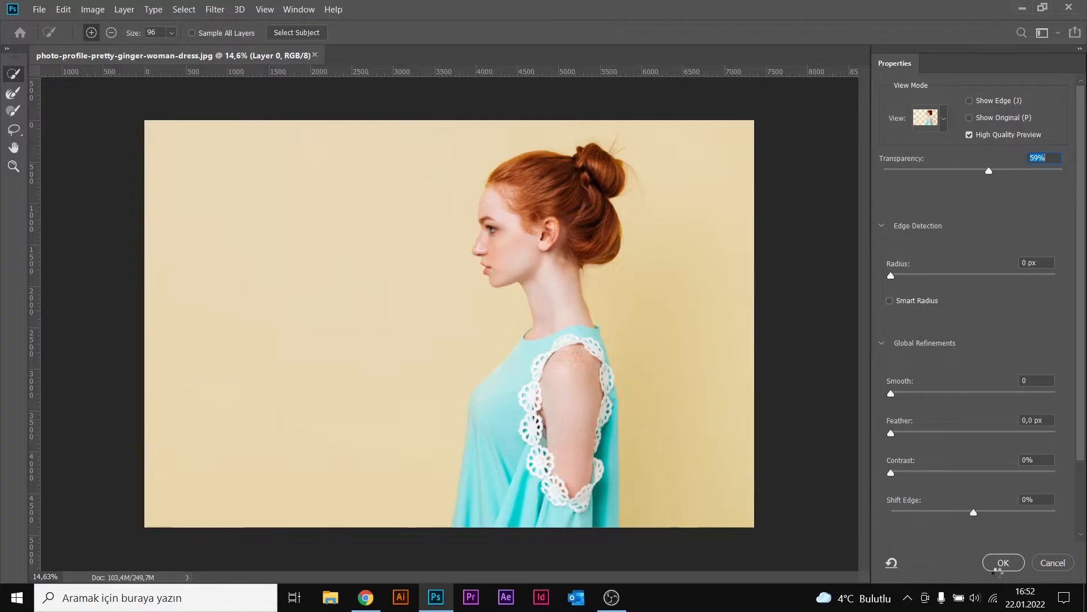
pyautogui.click(988, 563)
# Compare the composition with the birds layer shown and hidden to check the repaired mask.
pyautogui.click(837, 415)
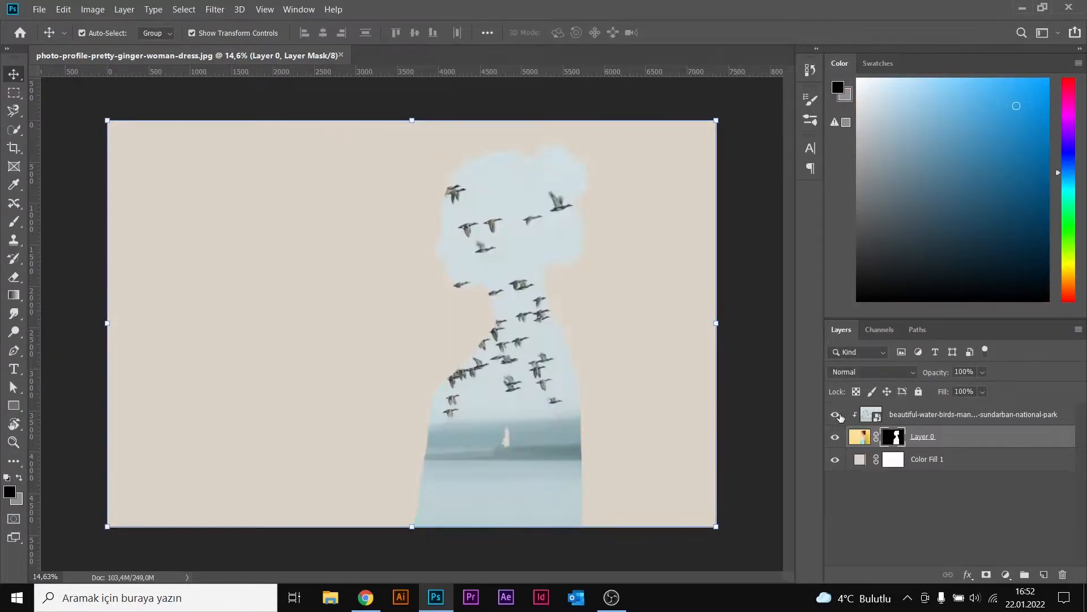
pyautogui.click(837, 415)
pyautogui.click(837, 415)
pyautogui.click(837, 415)
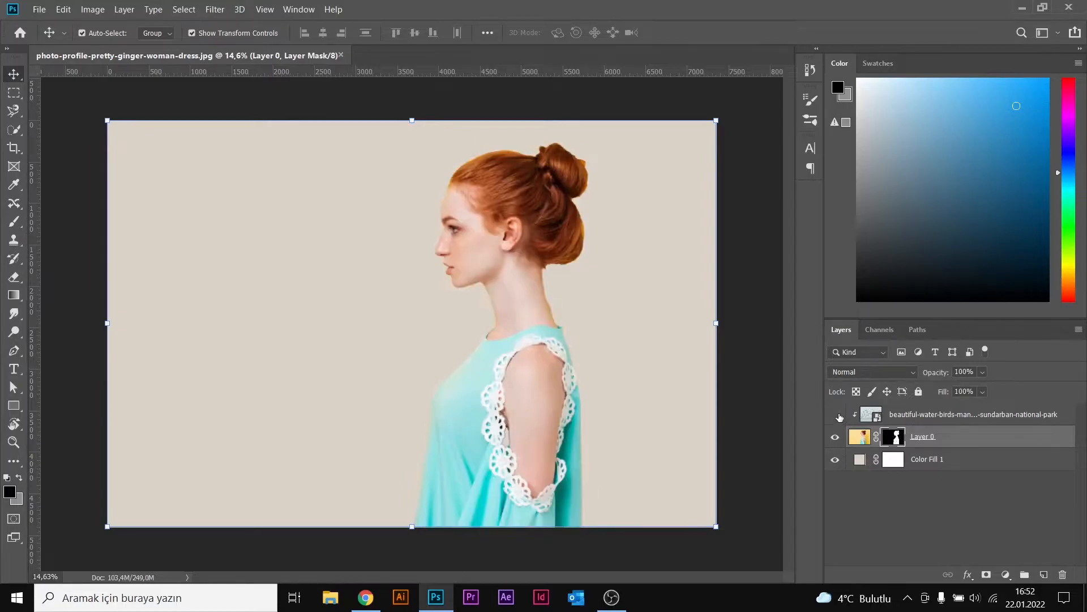
# Recheck Layer 0's cutout in Select and Mask at 90% transparency, accept it, and show the birds layer again.
pyautogui.click(860, 437)
pyautogui.click(183, 9)
pyautogui.click(283, 188)
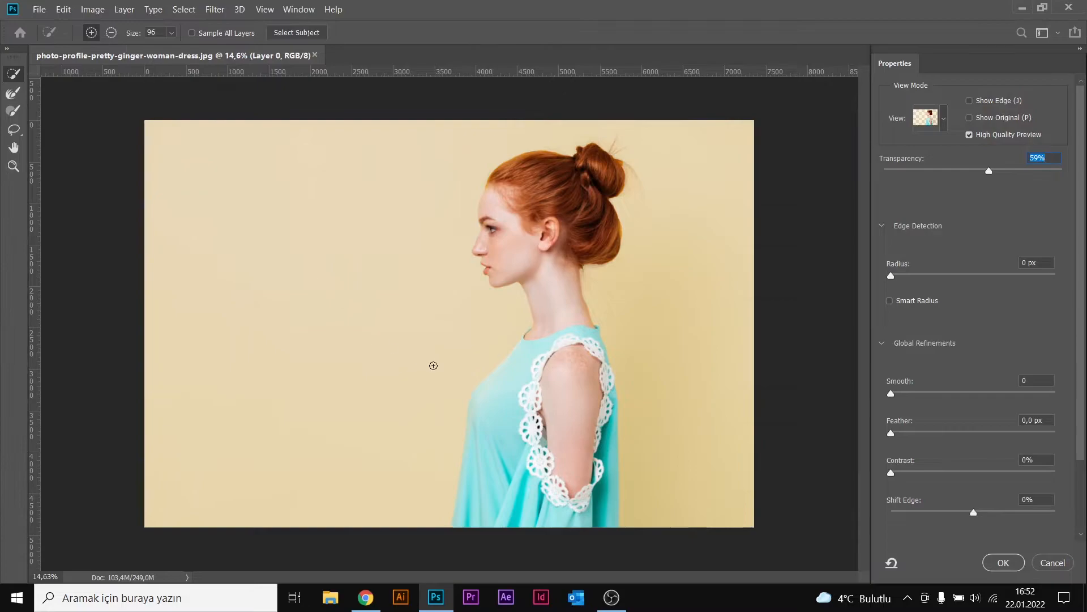
pyautogui.moveTo(989, 175); pyautogui.dragTo(1045, 181)
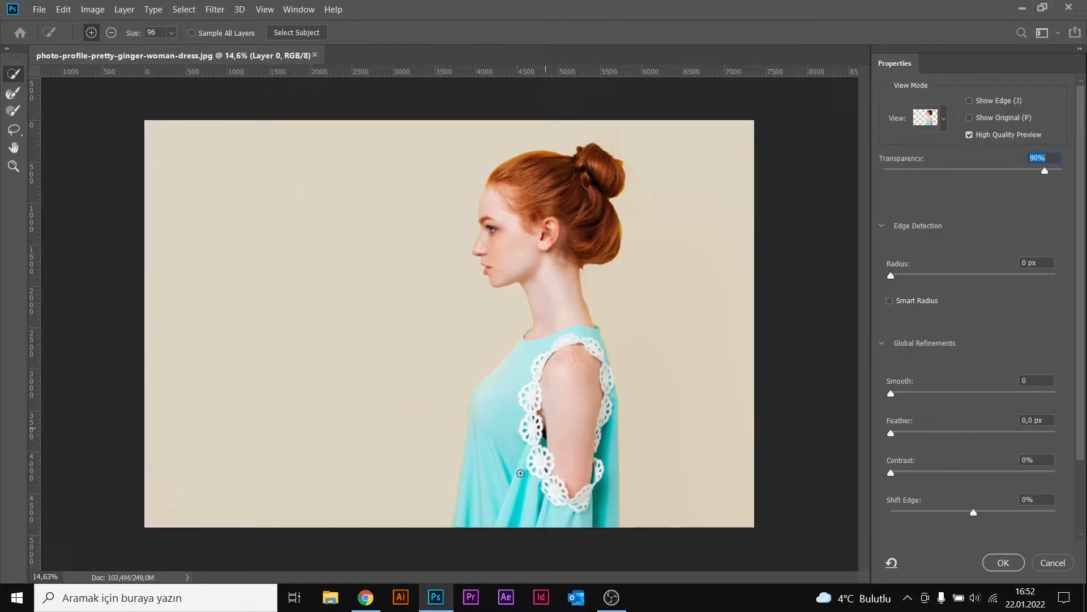
pyautogui.click(1000, 562)
pyautogui.click(835, 416)
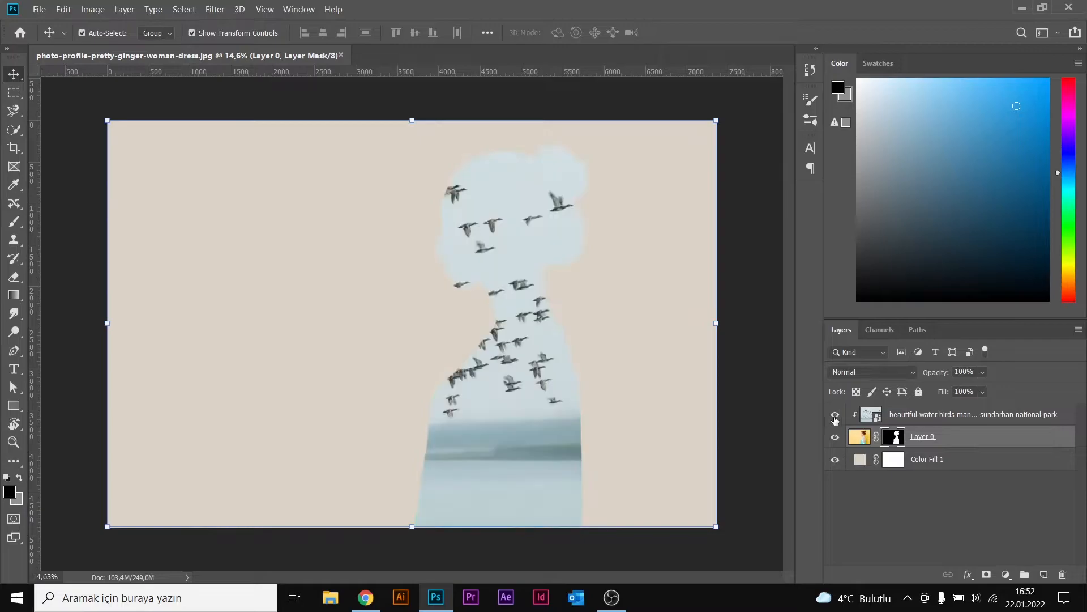
# Add a layer mask to the birds layer and make that mask the active target.
pyautogui.click(938, 415)
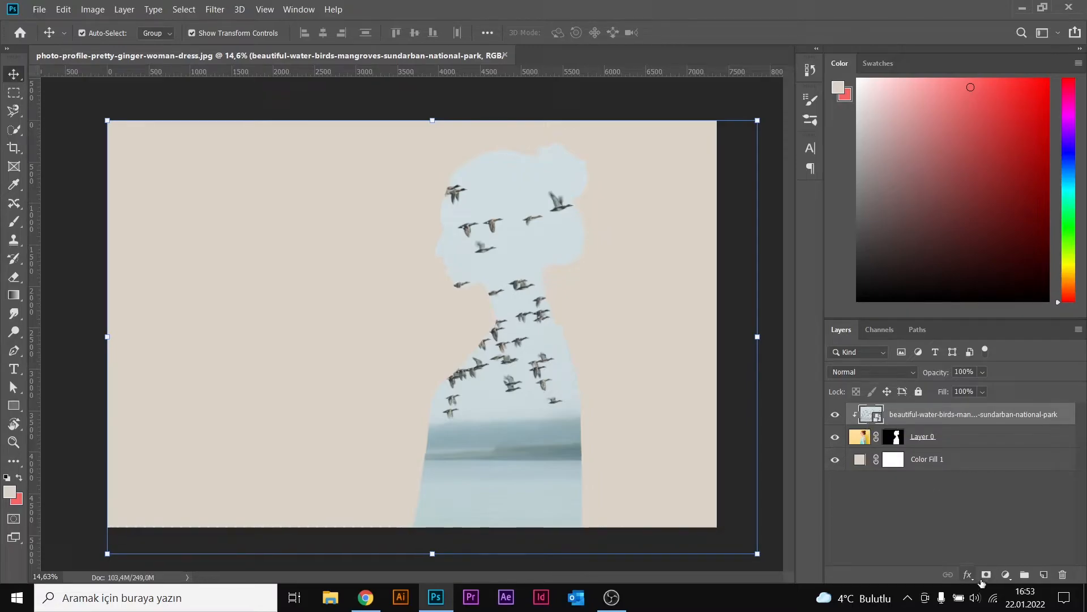
pyautogui.click(966, 574)
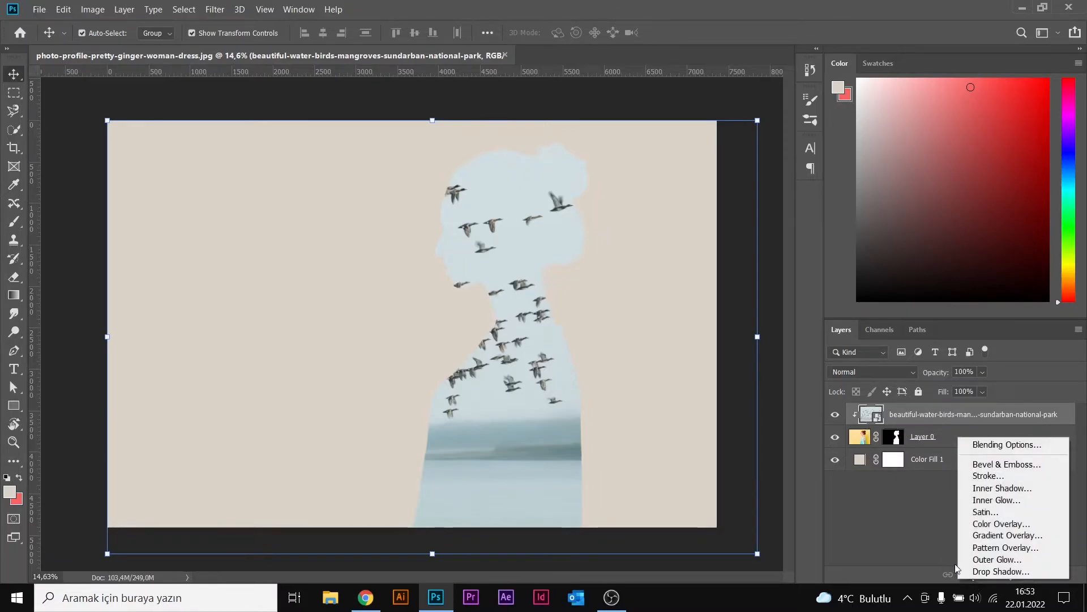
pyautogui.click(944, 481)
pyautogui.click(988, 576)
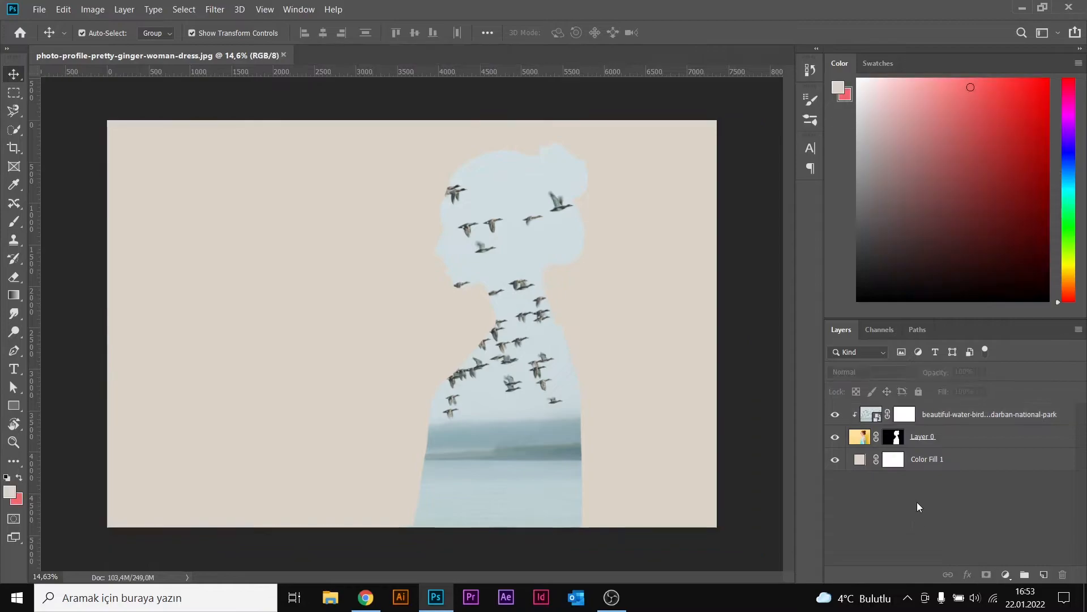
pyautogui.click(878, 418)
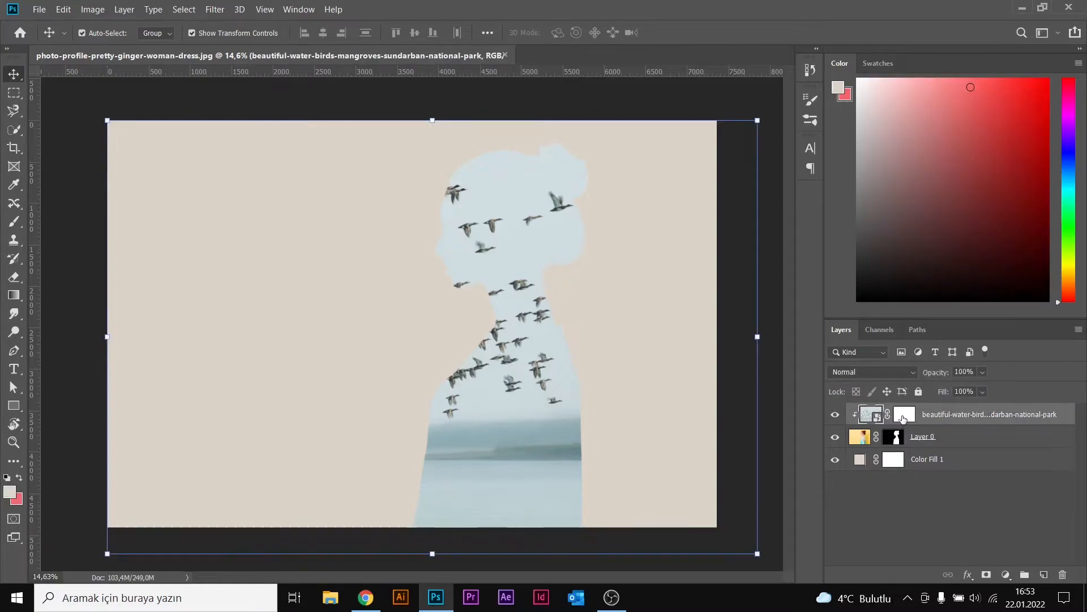
pyautogui.click(901, 419)
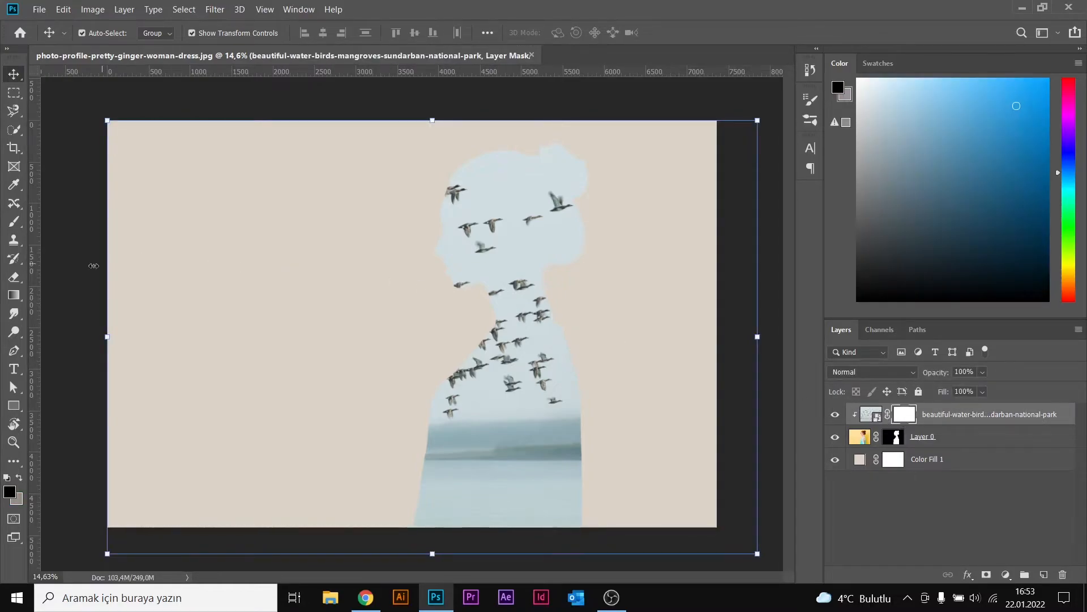
# Set up the Eraser with a 511 px brush at 23% hardness for working on the birds layer's mask.
pyautogui.click(13, 276)
pyautogui.click(57, 277)
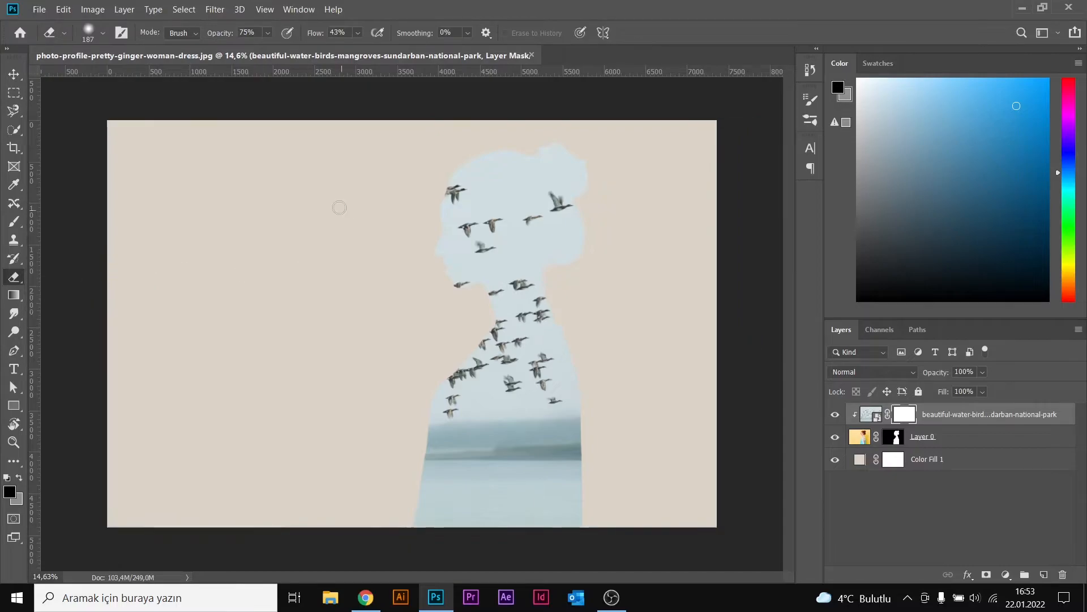
pyautogui.rightClick(338, 207)
pyautogui.moveTo(476, 242); pyautogui.dragTo(489, 242)
pyautogui.moveTo(421, 275); pyautogui.dragTo(426, 276)
pyautogui.moveTo(493, 244); pyautogui.dragTo(498, 243)
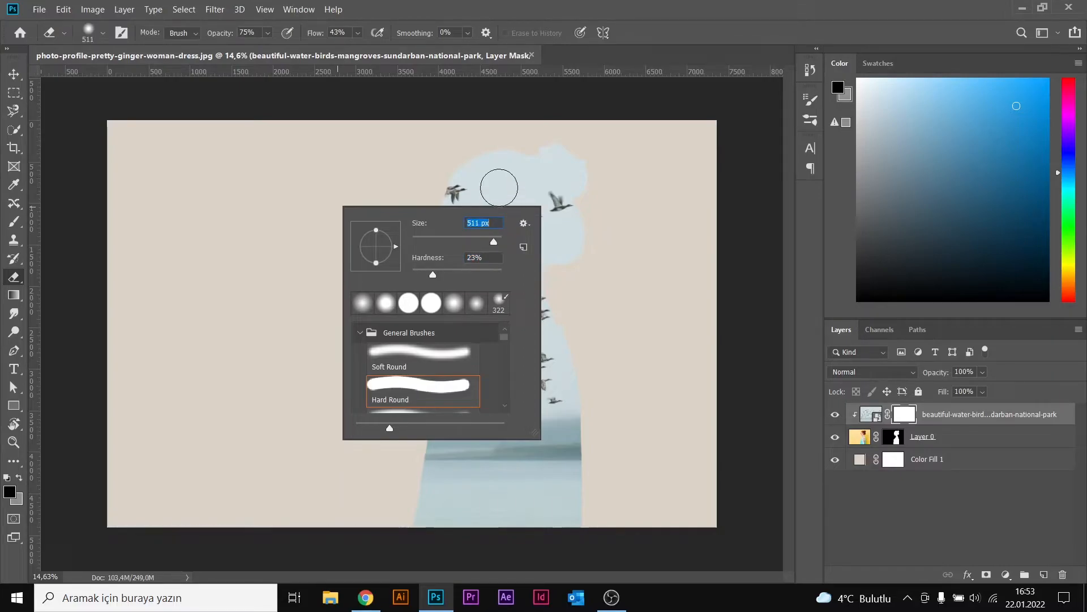
pyautogui.click(268, 34)
pyautogui.click(268, 34)
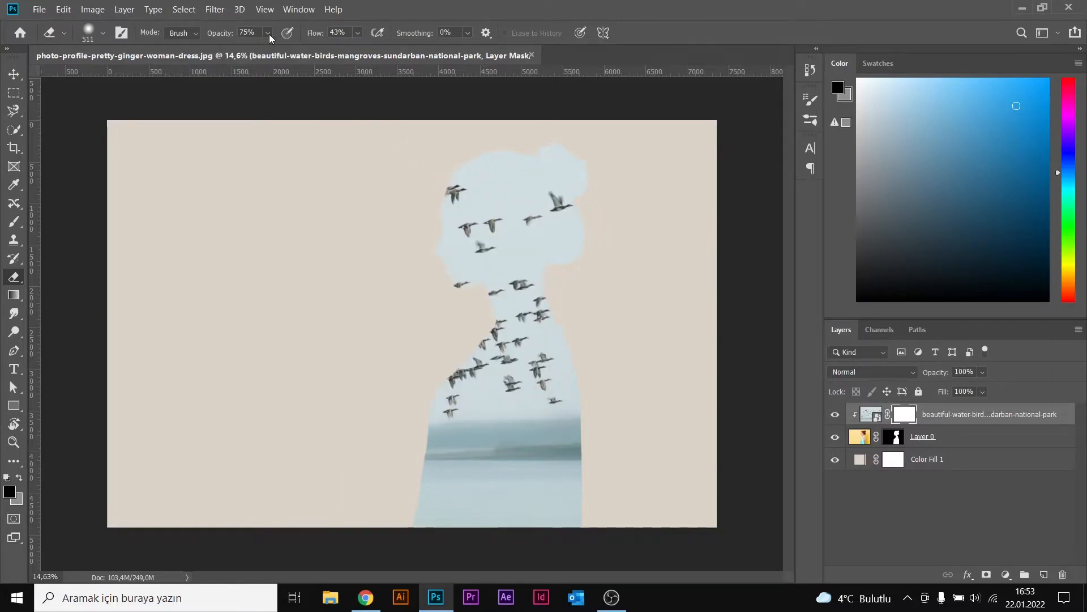
pyautogui.rightClick(362, 151)
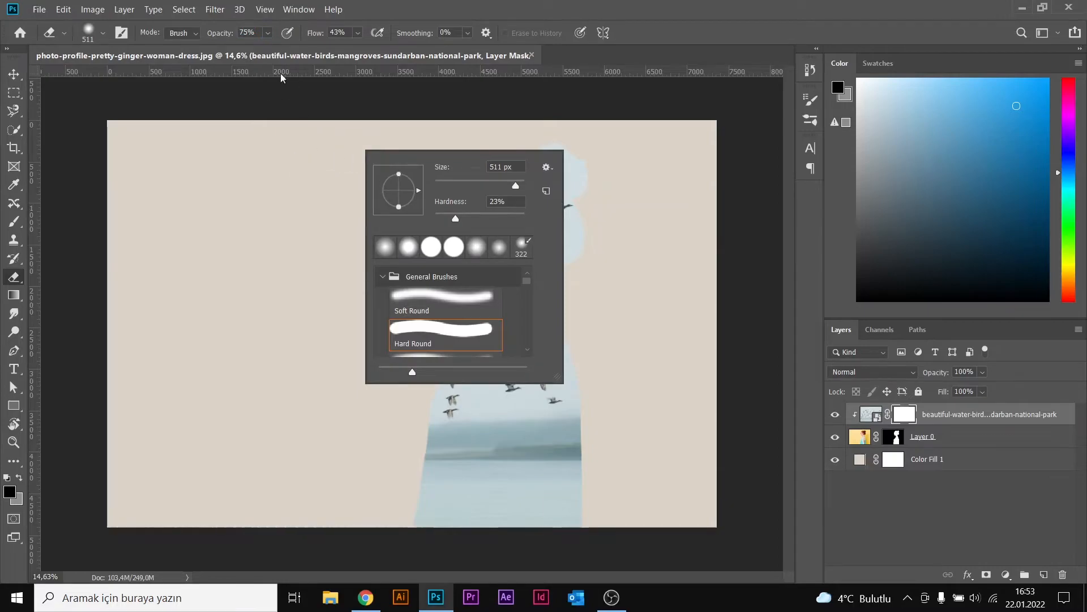
# Lower the Eraser opacity to about 61% and partially reveal the woman's face and front hair on the birds mask.
pyautogui.click(267, 34)
pyautogui.moveTo(279, 50); pyautogui.dragTo(279, 51)
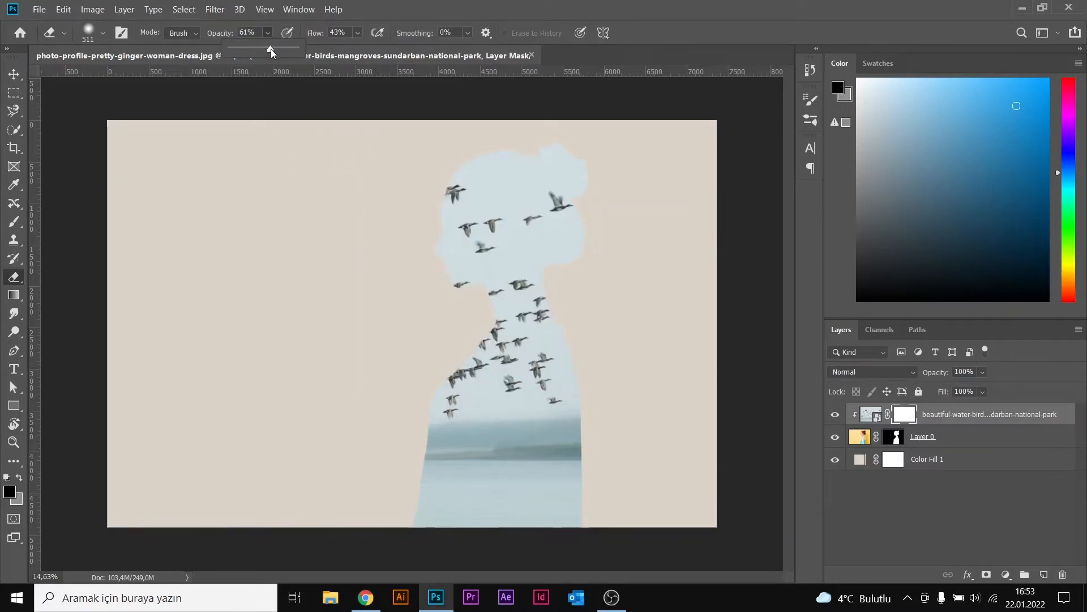
pyautogui.moveTo(430, 199)
pyautogui.mouseDown()
pyautogui.moveTo(512, 167)
pyautogui.moveTo(559, 166)
pyautogui.moveTo(513, 182)
pyautogui.moveTo(452, 242)
pyautogui.moveTo(477, 282)
pyautogui.moveTo(469, 295)
pyautogui.moveTo(477, 275)
pyautogui.moveTo(464, 309)
pyautogui.moveTo(483, 276)
pyautogui.moveTo(477, 187)
pyautogui.moveTo(441, 222)
pyautogui.mouseUp()
# Raise the Eraser to 100% opacity and 65% flow and reveal the forehead, face and front hair more strongly.
pyautogui.click(267, 32)
pyautogui.moveTo(276, 51); pyautogui.dragTo(311, 51)
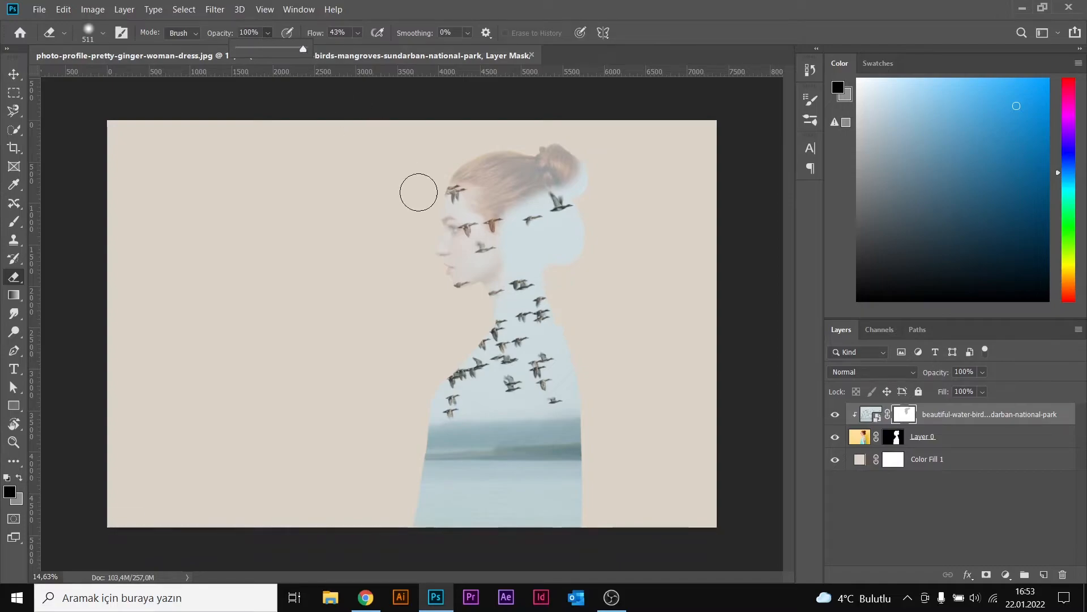
pyautogui.click(447, 187)
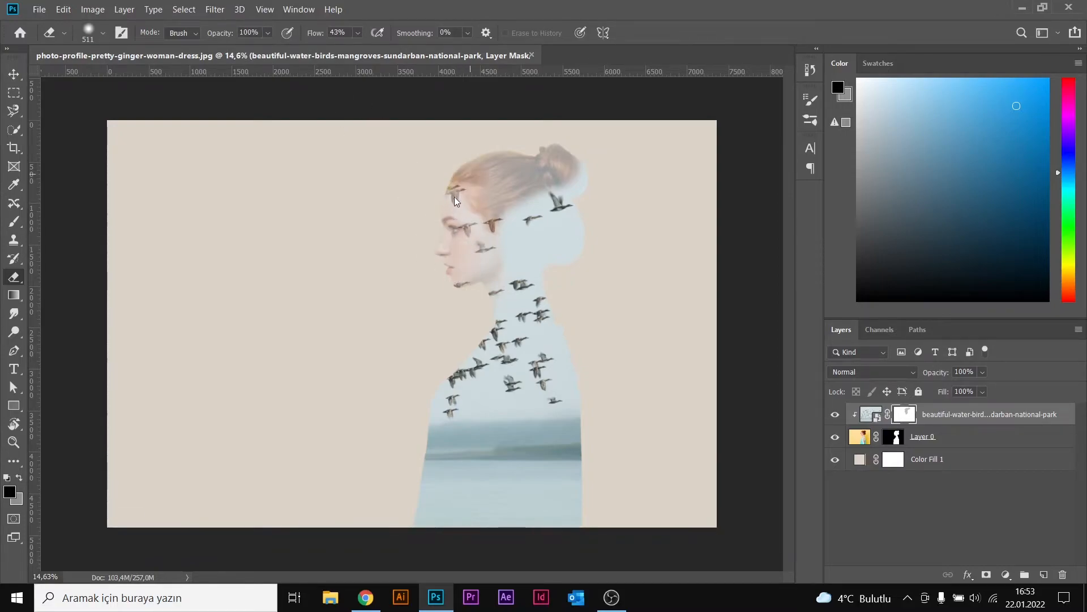
pyautogui.moveTo(359, 37); pyautogui.dragTo(375, 51)
pyautogui.moveTo(465, 204)
pyautogui.mouseDown()
pyautogui.moveTo(455, 258)
pyautogui.moveTo(462, 170)
pyautogui.mouseUp()
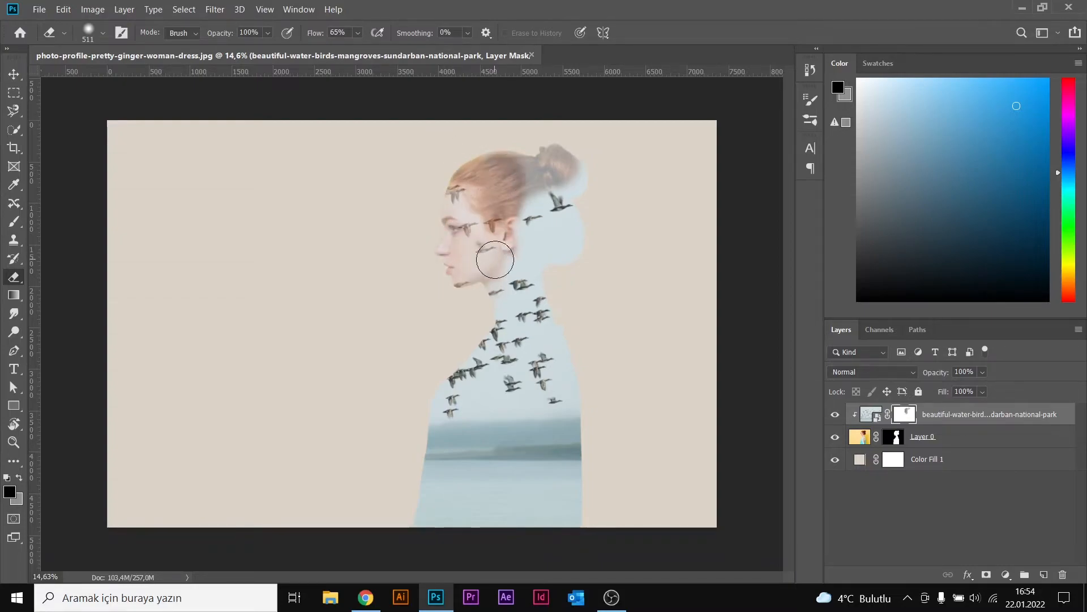
# Set the Eraser opacity to 67% and reveal the bun, the back of the hair and the upper neck.
pyautogui.rightClick(482, 213)
pyautogui.click(274, 35)
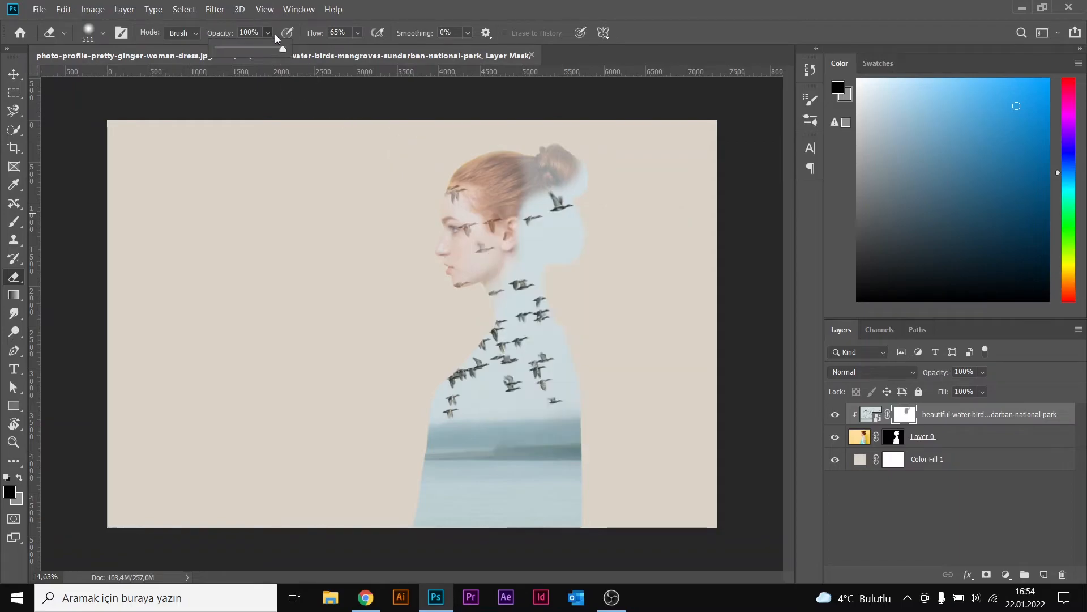
pyautogui.moveTo(510, 235)
pyautogui.mouseDown()
pyautogui.moveTo(530, 253)
pyautogui.moveTo(508, 293)
pyautogui.moveTo(548, 173)
pyautogui.moveTo(528, 281)
pyautogui.moveTo(596, 176)
pyautogui.moveTo(553, 237)
pyautogui.moveTo(523, 181)
pyautogui.moveTo(498, 164)
pyautogui.moveTo(523, 163)
pyautogui.mouseUp()
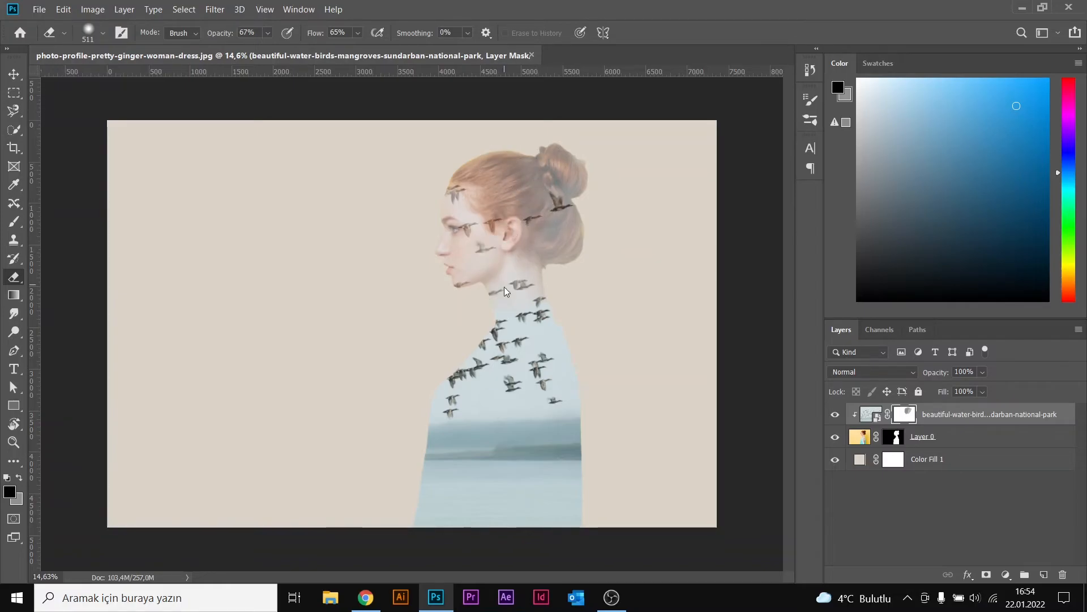
# Reduce the Eraser opacity to 40% and faintly reveal the lower neck, dress and arm through the birds image.
pyautogui.click(268, 33)
pyautogui.moveTo(278, 52); pyautogui.dragTo(261, 52)
pyautogui.moveTo(470, 375)
pyautogui.mouseDown()
pyautogui.moveTo(444, 486)
pyautogui.moveTo(470, 423)
pyautogui.moveTo(498, 443)
pyautogui.moveTo(524, 422)
pyautogui.moveTo(486, 452)
pyautogui.moveTo(494, 384)
pyautogui.moveTo(537, 326)
pyautogui.moveTo(514, 425)
pyautogui.moveTo(551, 391)
pyautogui.moveTo(543, 537)
pyautogui.moveTo(532, 546)
pyautogui.moveTo(580, 506)
pyautogui.moveTo(495, 387)
pyautogui.mouseUp()
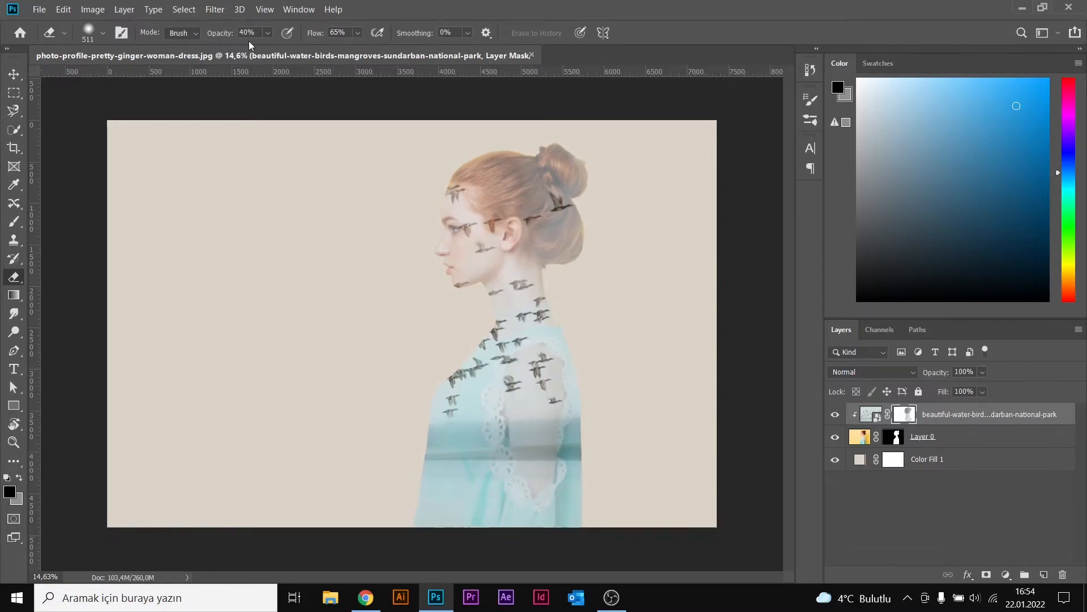
# Raise the Eraser to 100% opacity and 77% flow, bring out the dress and lace sleeve, and touch up the back hair.
pyautogui.moveTo(274, 50); pyautogui.dragTo(300, 51)
pyautogui.click(358, 33)
pyautogui.moveTo(366, 50); pyautogui.dragTo(376, 49)
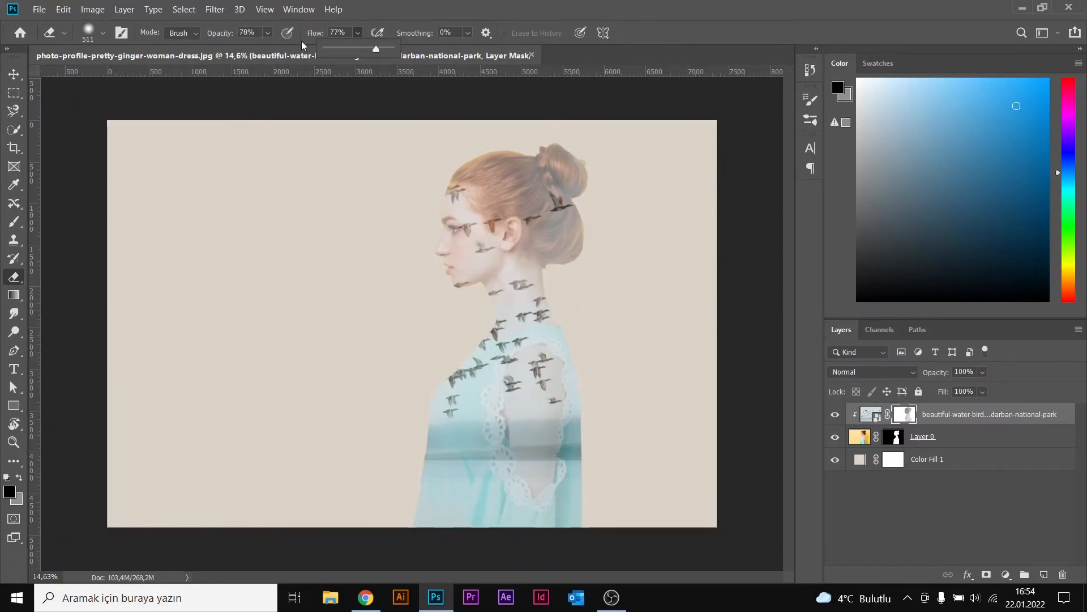
pyautogui.click(268, 34)
pyautogui.moveTo(449, 438)
pyautogui.mouseDown()
pyautogui.moveTo(472, 377)
pyautogui.moveTo(445, 463)
pyautogui.moveTo(459, 413)
pyautogui.mouseUp()
pyautogui.moveTo(456, 453)
pyautogui.mouseDown()
pyautogui.moveTo(501, 523)
pyautogui.moveTo(516, 510)
pyautogui.moveTo(504, 540)
pyautogui.moveTo(570, 491)
pyautogui.moveTo(594, 405)
pyautogui.mouseUp()
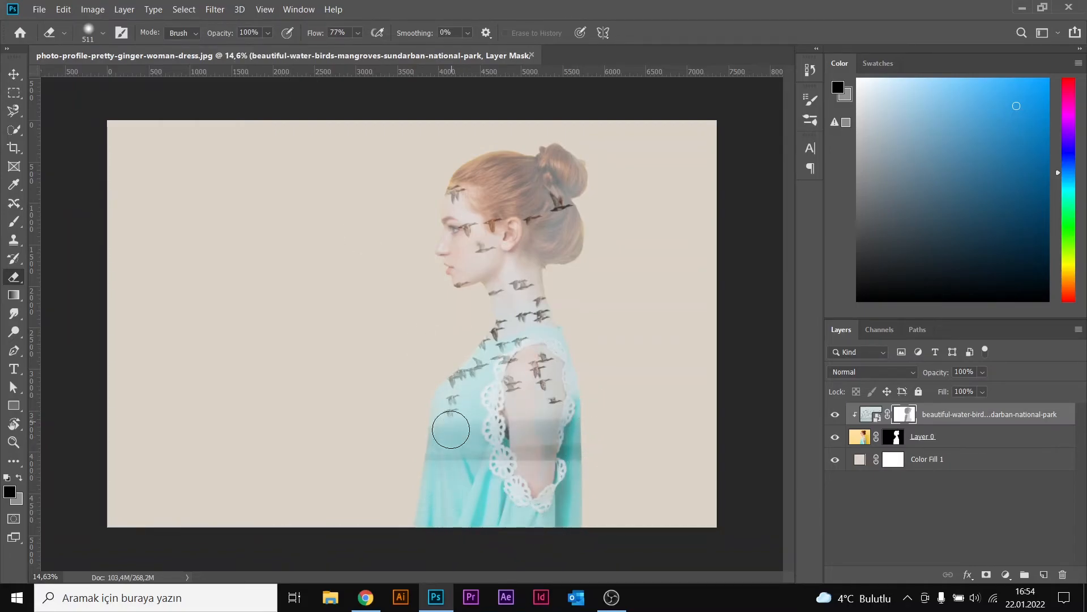
pyautogui.moveTo(566, 256)
pyautogui.mouseDown()
pyautogui.moveTo(547, 273)
pyautogui.moveTo(572, 241)
pyautogui.moveTo(579, 182)
pyautogui.moveTo(523, 242)
pyautogui.mouseUp()
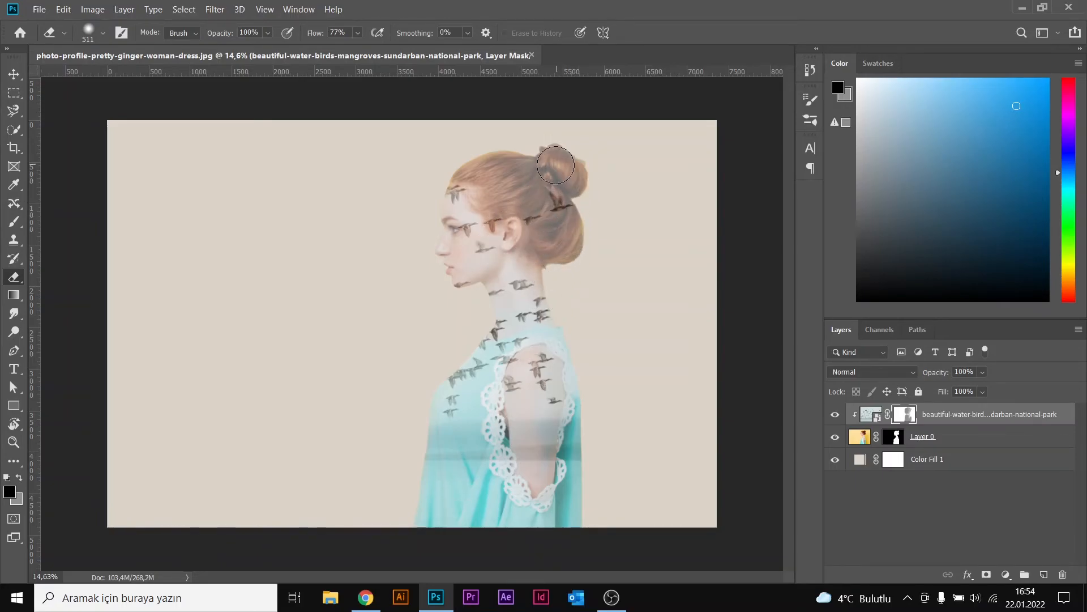
pyautogui.press('v')
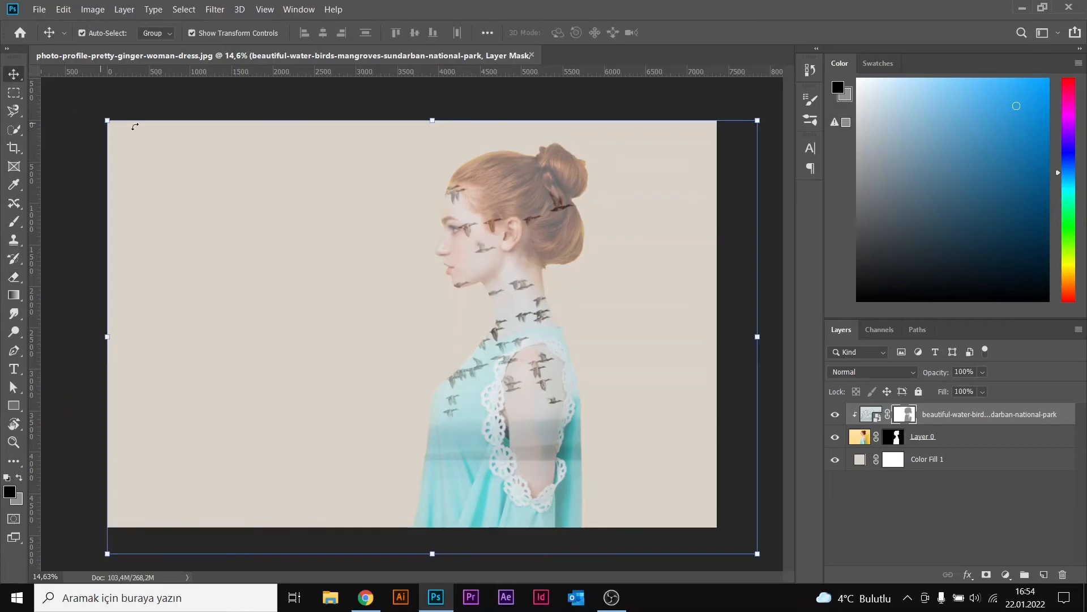
pyautogui.click(878, 537)
pyautogui.click(904, 419)
# Try muted blue 87b4c7 for the Color Fill 1 background, and settle on a pale green sampled from the woman's dress.
pyautogui.doubleClick(857, 467)
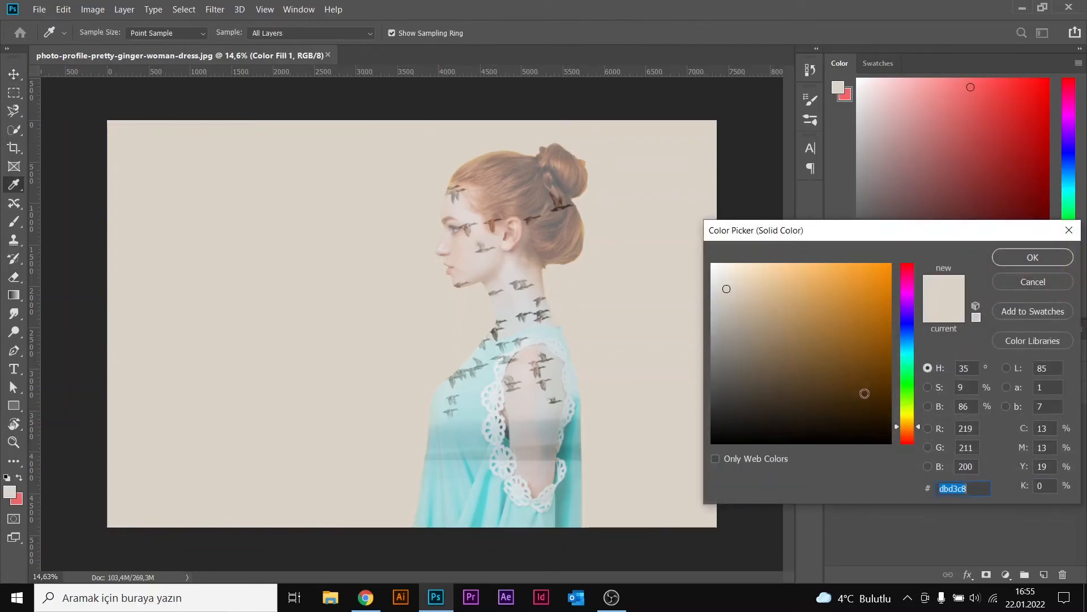
pyautogui.click(837, 284)
pyautogui.click(767, 358)
pyautogui.moveTo(736, 361); pyautogui.dragTo(726, 324)
pyautogui.moveTo(905, 356); pyautogui.dragTo(910, 345)
pyautogui.moveTo(804, 300)
pyautogui.mouseDown()
pyautogui.moveTo(743, 281)
pyautogui.moveTo(769, 303)
pyautogui.mouseUp()
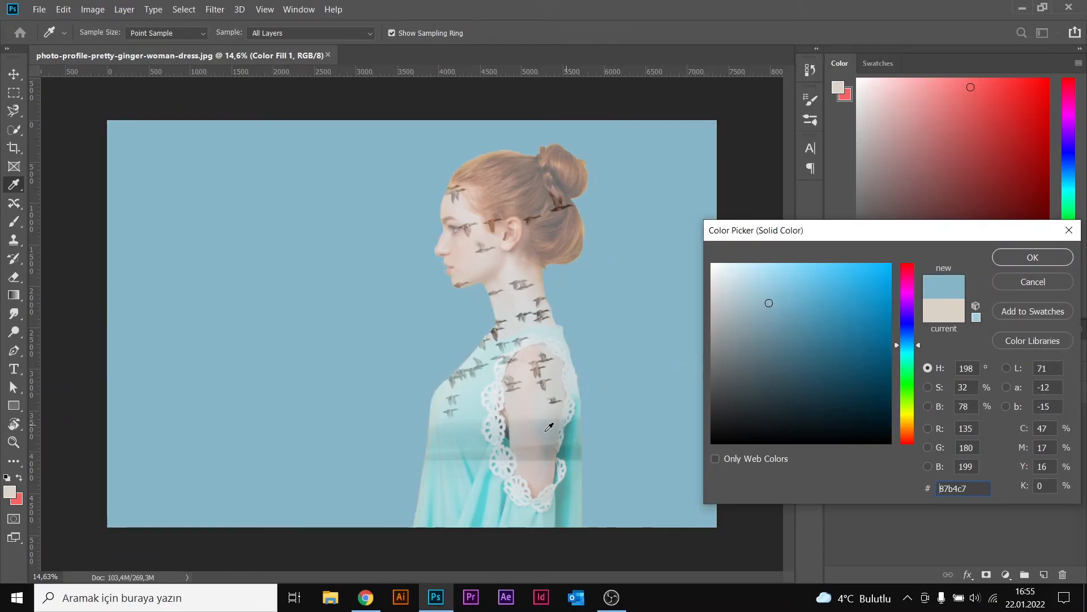
pyautogui.click(470, 473)
pyautogui.click(458, 423)
pyautogui.click(458, 422)
pyautogui.click(437, 412)
pyautogui.click(1032, 258)
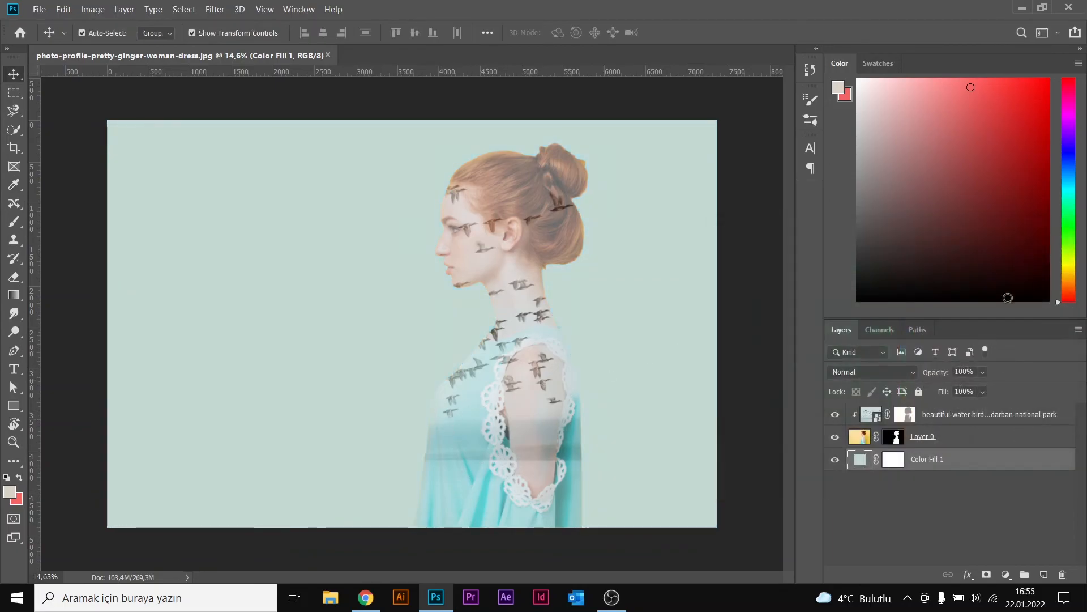
pyautogui.click(901, 514)
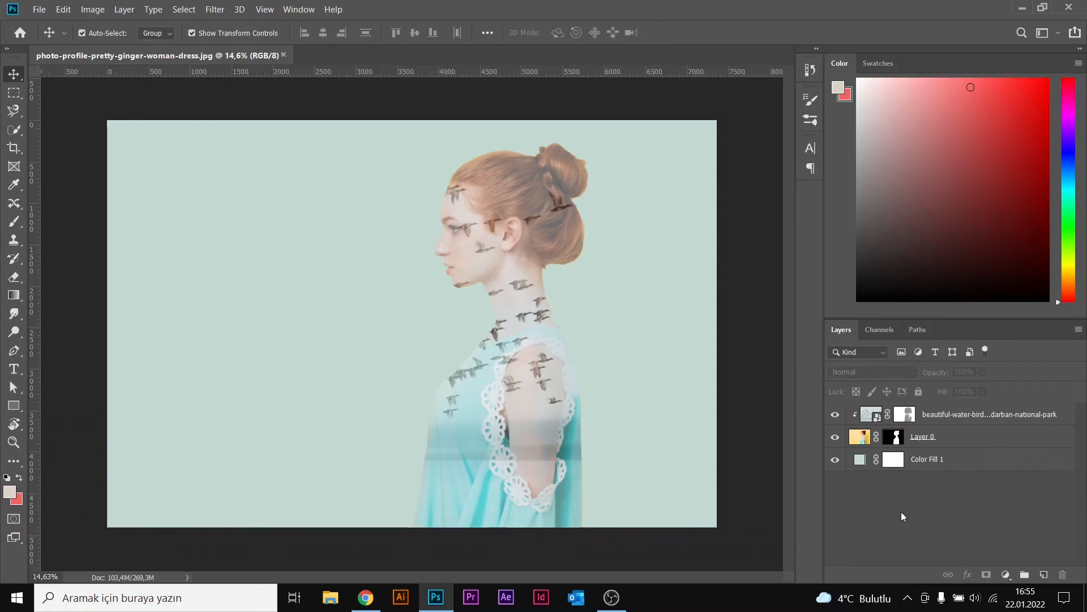